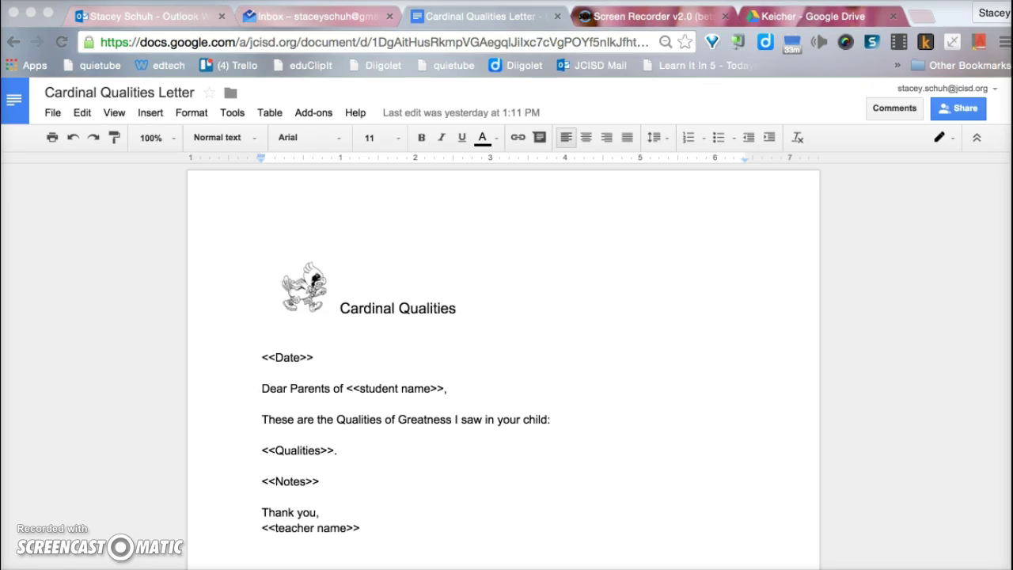
pyautogui.scroll(-3, 558, 498)
pyautogui.click(557, 484)
pyautogui.scroll(1, 606, 323)
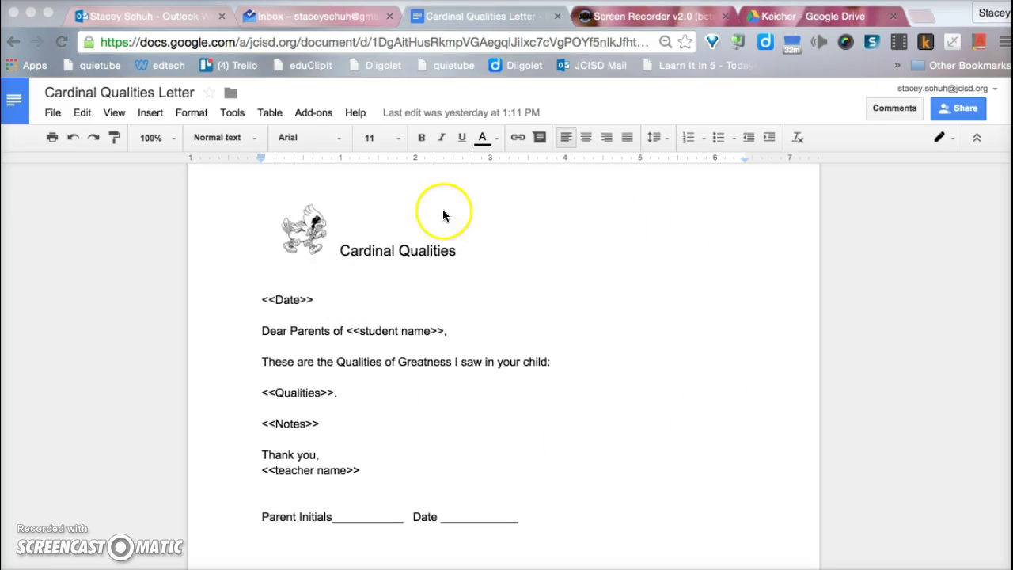
# Step: Switch to the Drive tab and open the Cardinal Qualities (Responses) spreadsheet in the Keicher folder
pyautogui.click(813, 22)
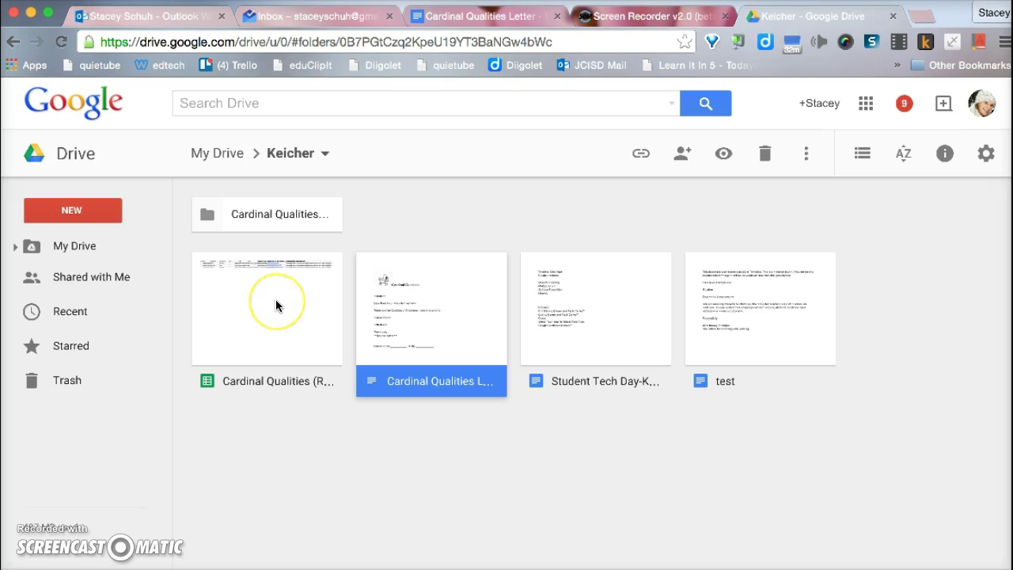
pyautogui.doubleClick(284, 335)
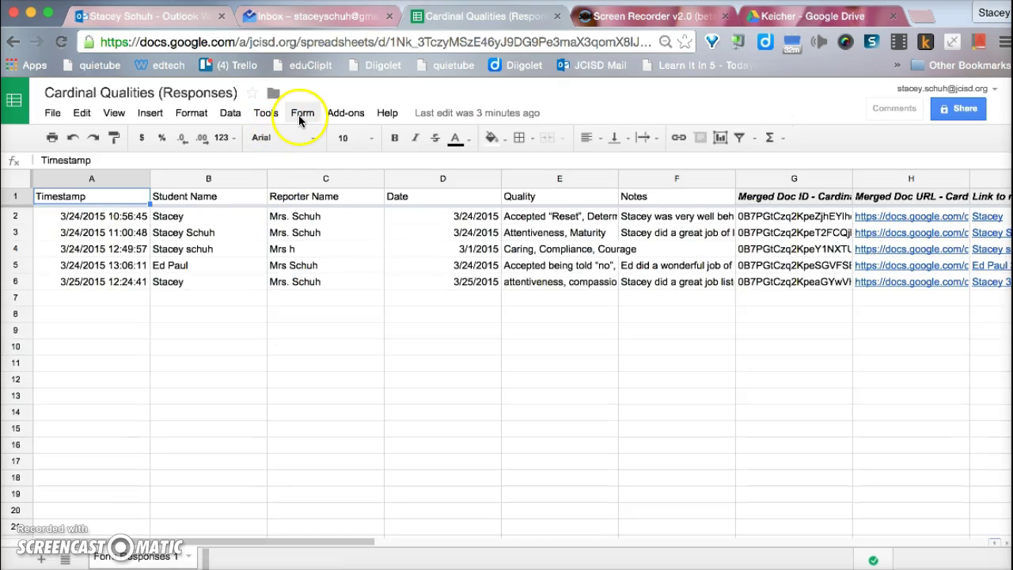
# Step: Open the linked Cardinal Qualities form for editing from the Form menu
pyautogui.click(299, 115)
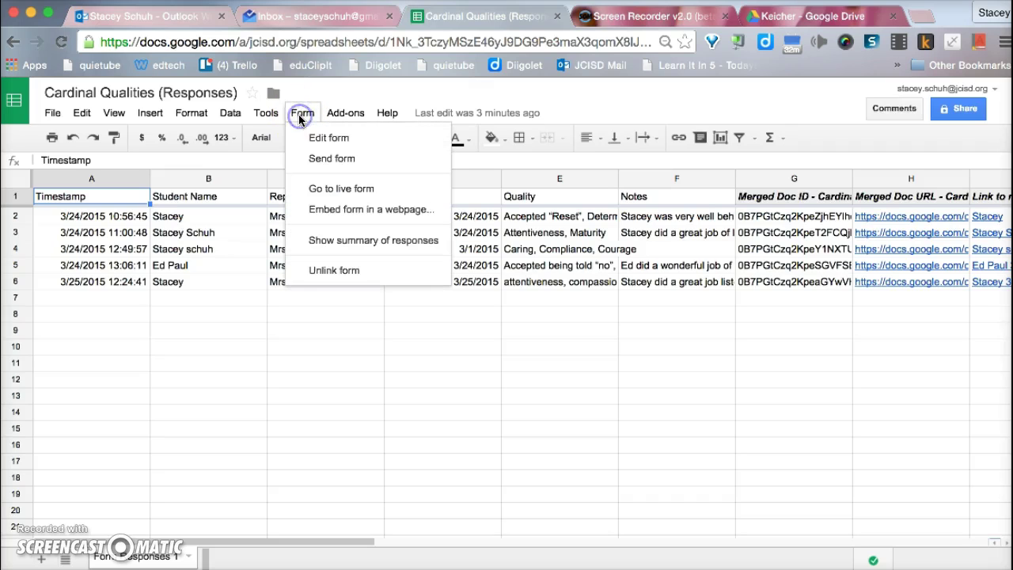
pyautogui.click(308, 139)
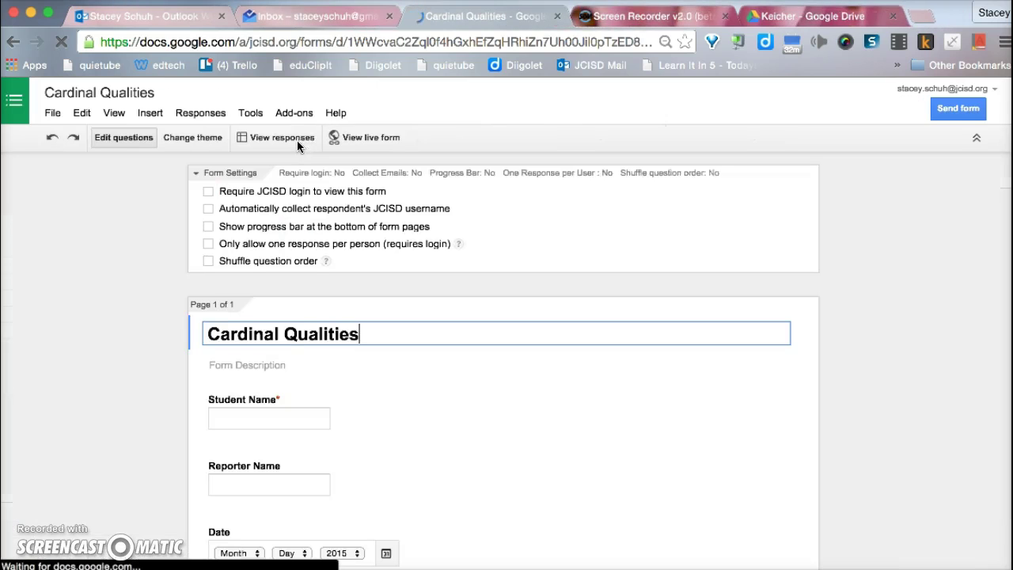
pyautogui.click(214, 228)
pyautogui.click(195, 290)
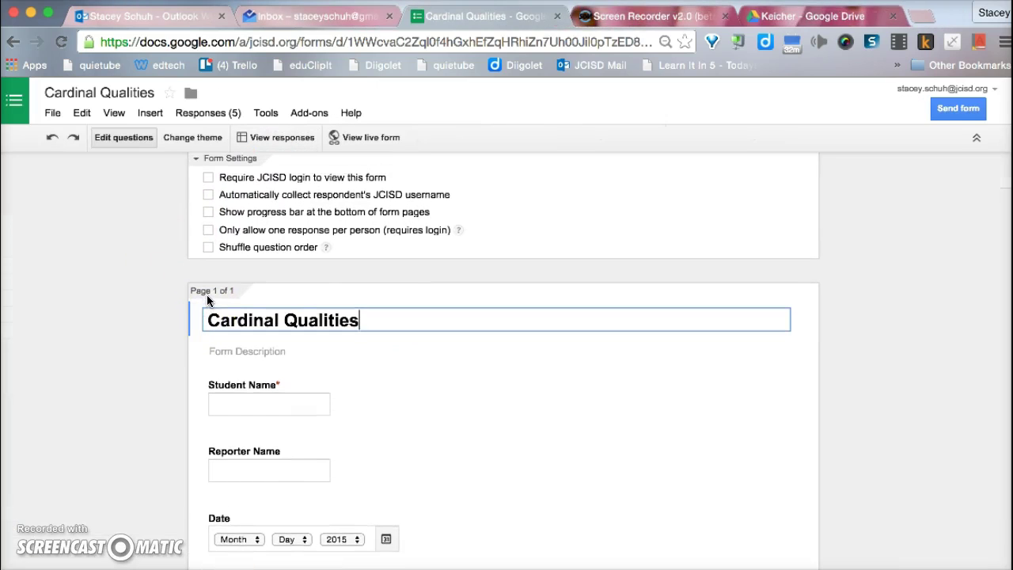
pyautogui.click(204, 196)
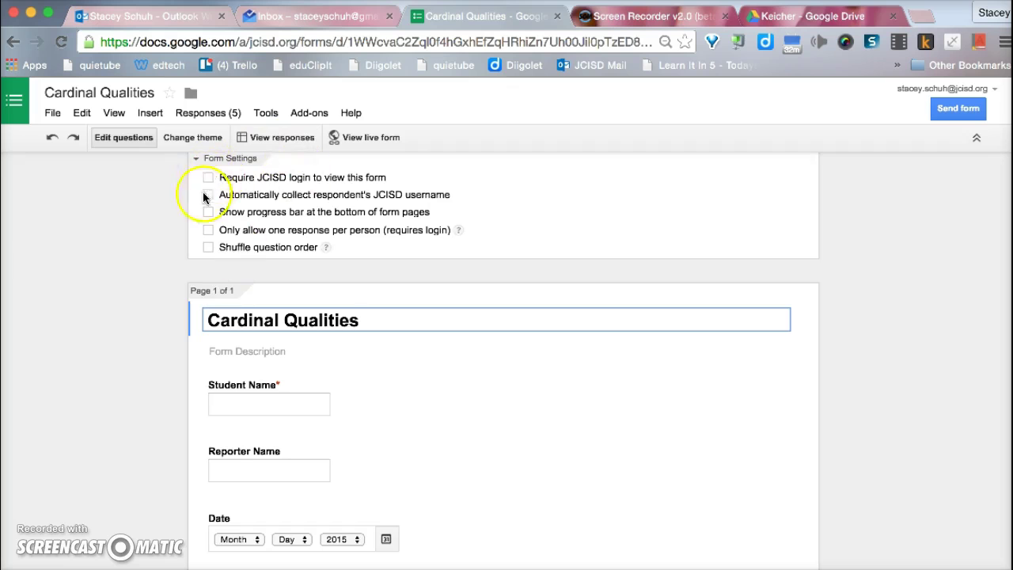
# Step: Scroll through the Student Name, Reporter Name, Date, qualities checklist and Notes questions
pyautogui.scroll(1, 269, 207)
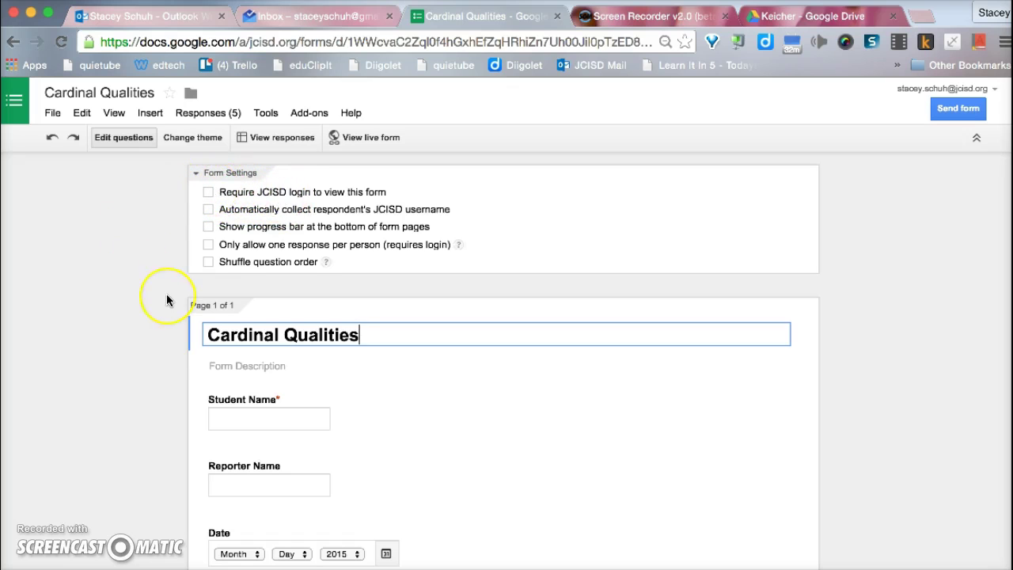
pyautogui.scroll(-3, 166, 299)
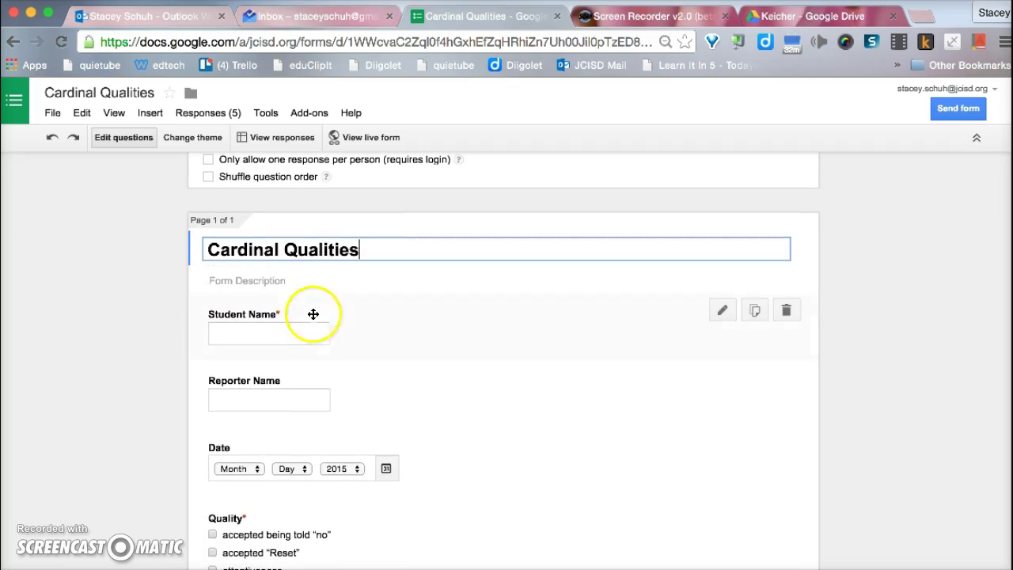
pyautogui.scroll(-2, 359, 318)
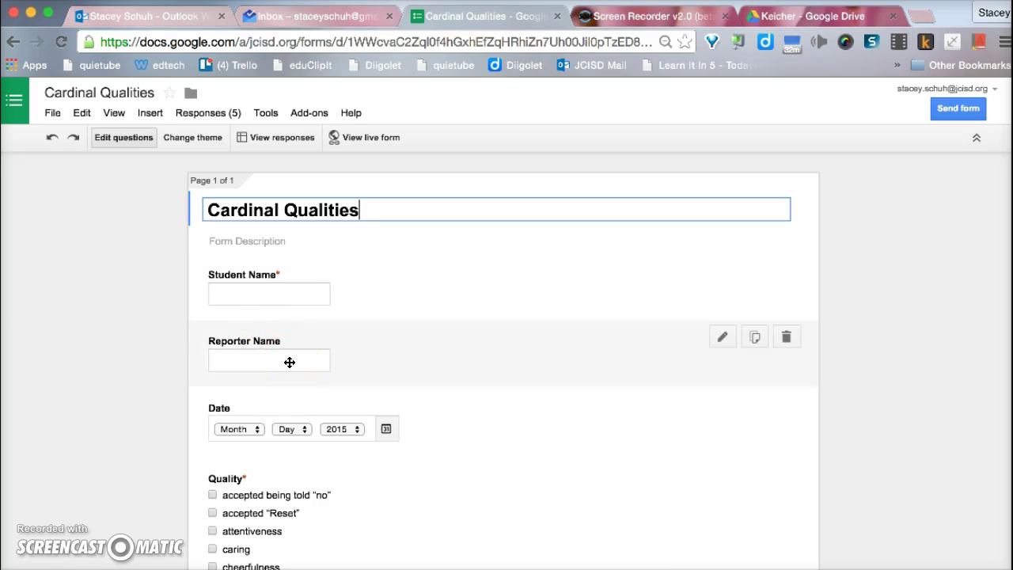
pyautogui.click(334, 427)
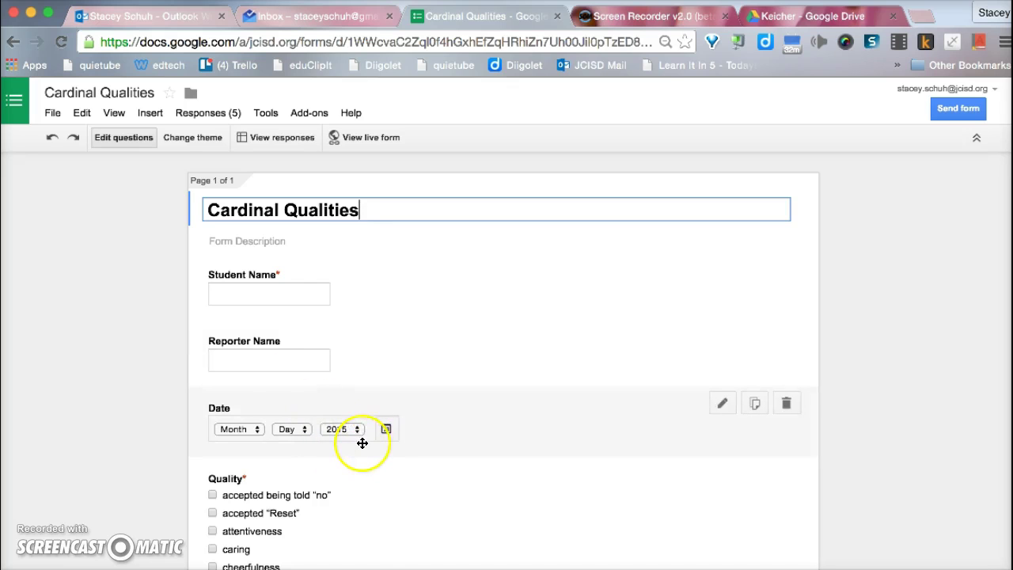
pyautogui.scroll(-5, 362, 441)
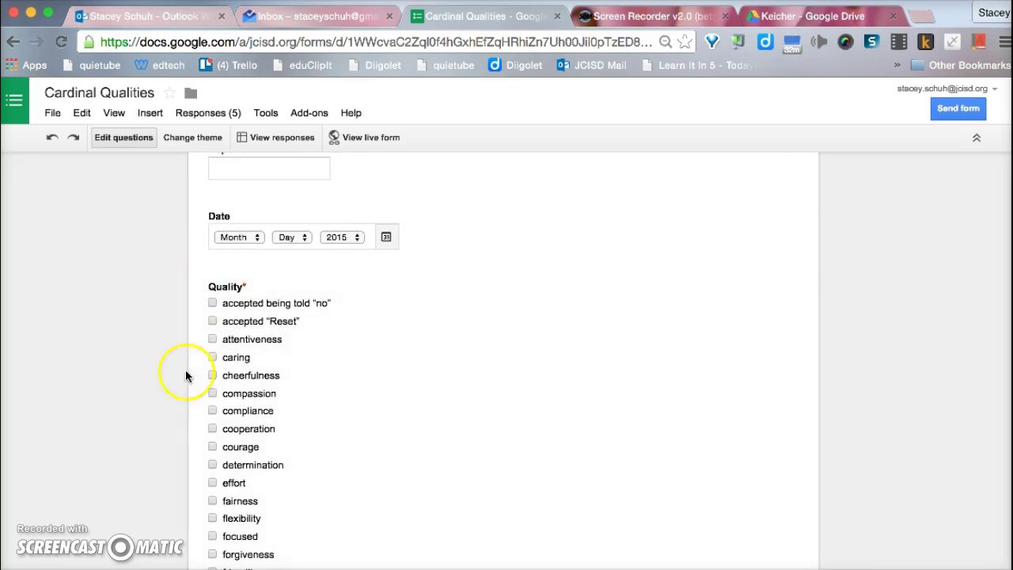
pyautogui.scroll(-1, 332, 445)
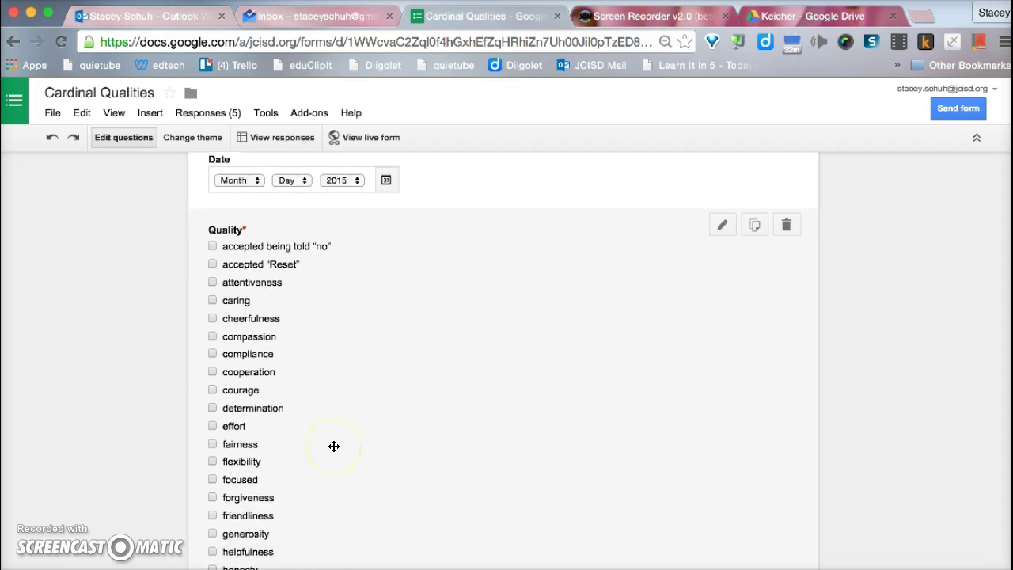
pyautogui.scroll(-1, 334, 446)
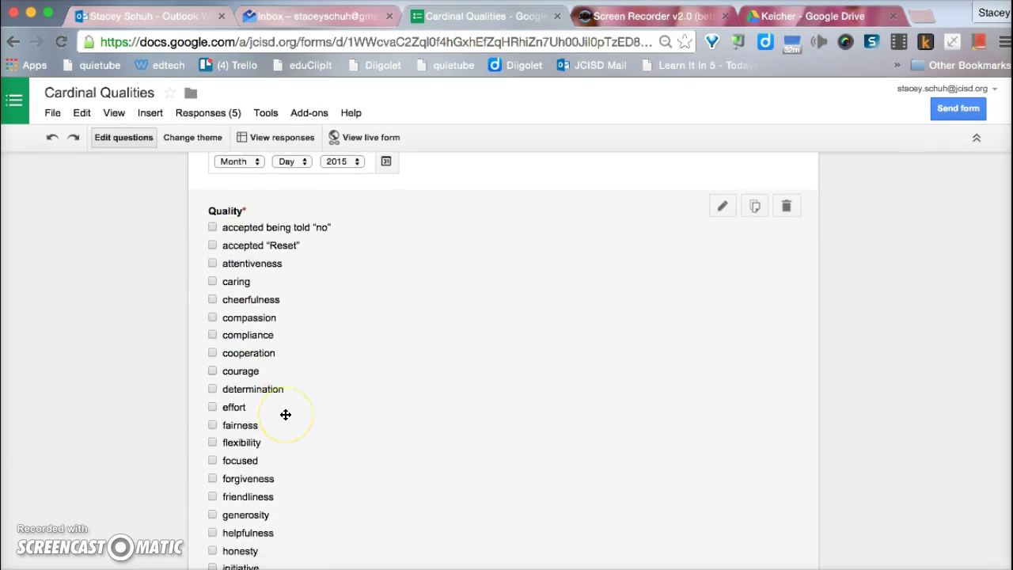
pyautogui.scroll(-2, 286, 413)
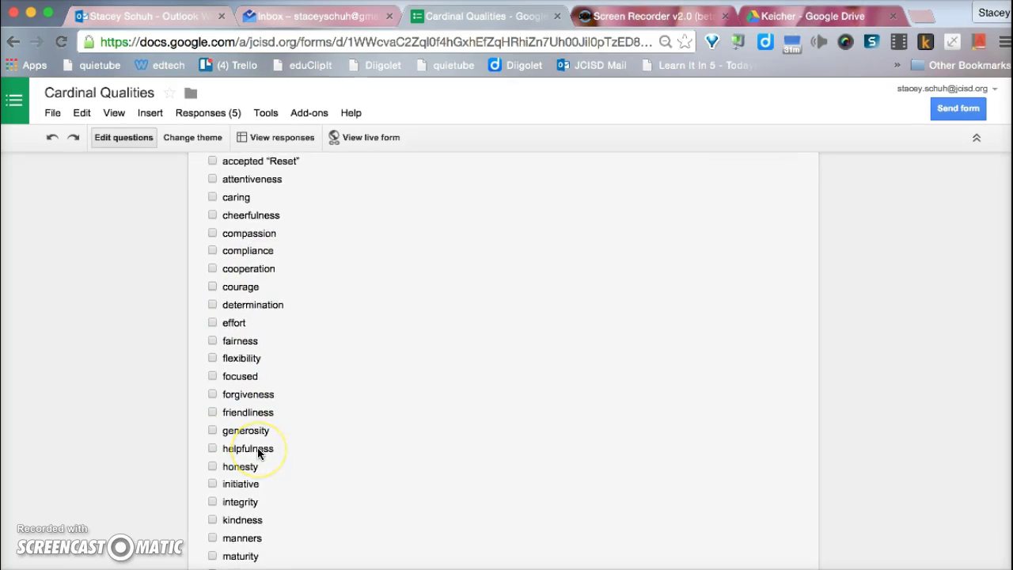
pyautogui.scroll(-5, 257, 451)
pyautogui.scroll(-2, 258, 452)
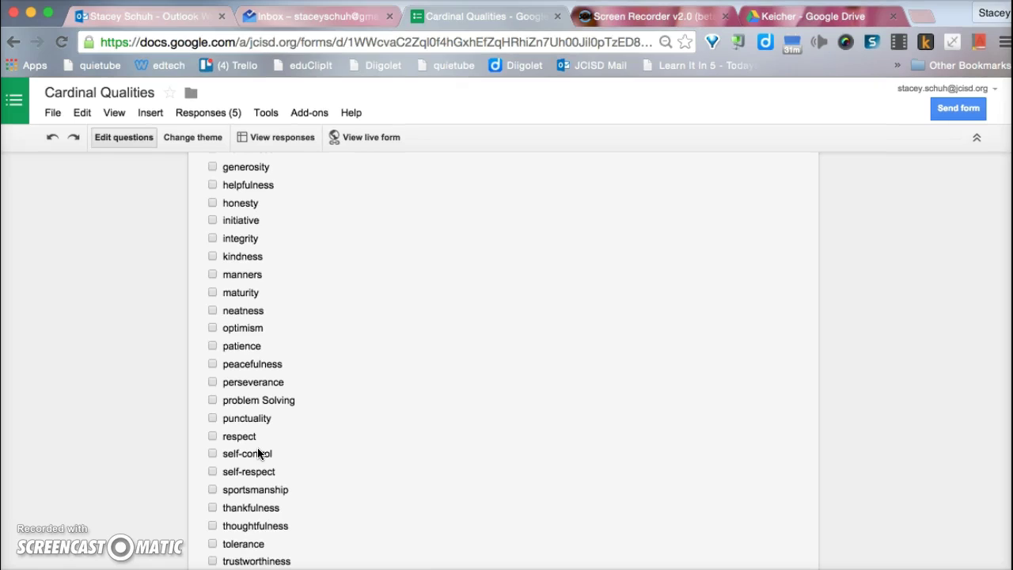
pyautogui.scroll(-2, 257, 453)
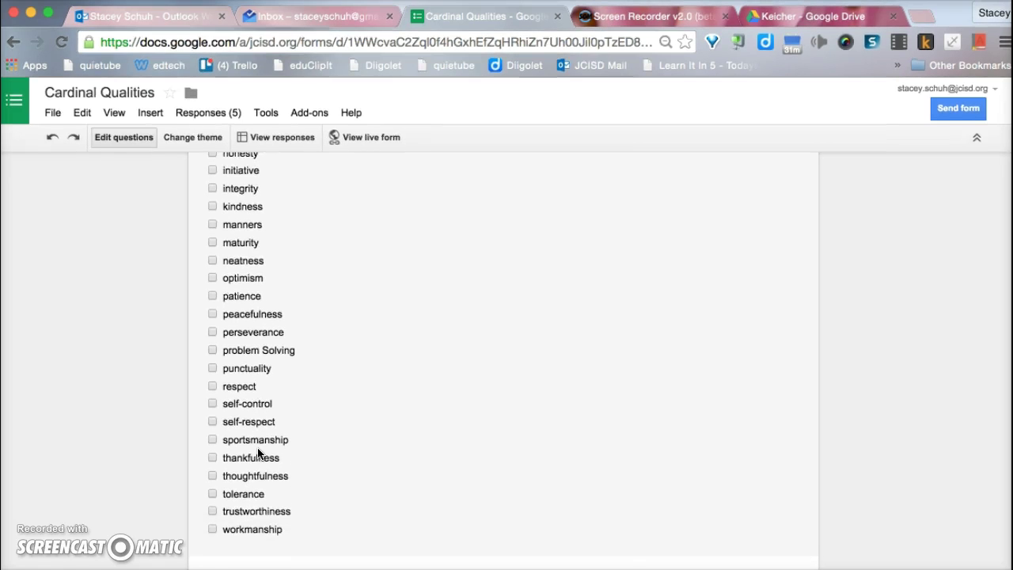
pyautogui.scroll(-3, 258, 452)
pyautogui.scroll(-3, 258, 452)
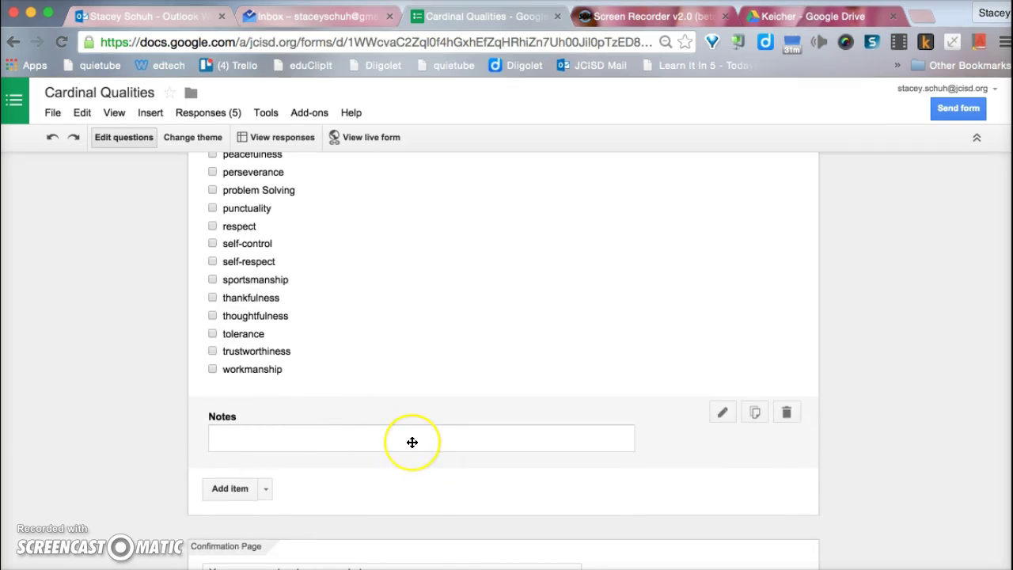
pyautogui.scroll(-5, 413, 442)
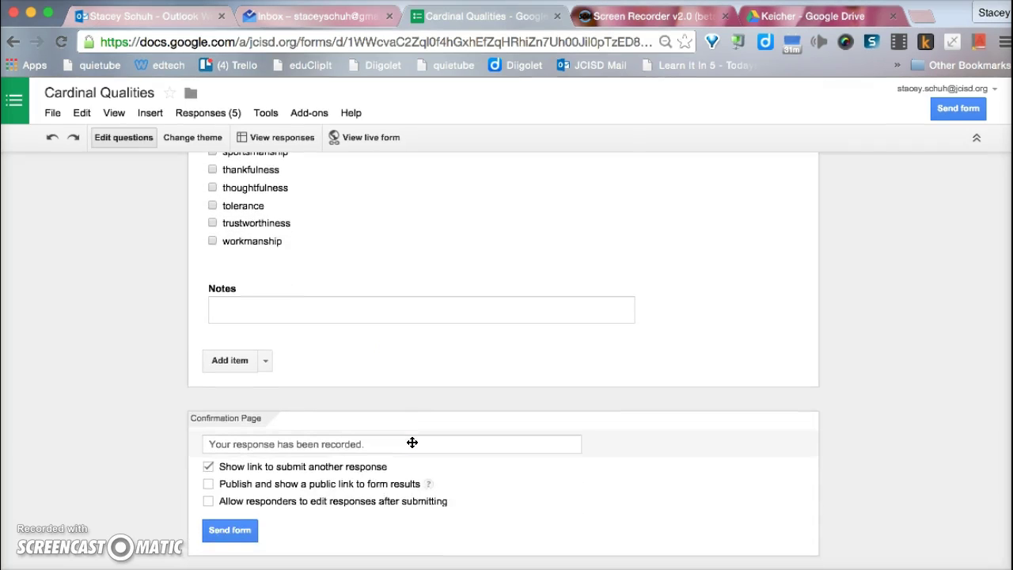
pyautogui.scroll(15, 413, 442)
pyautogui.scroll(10, 412, 443)
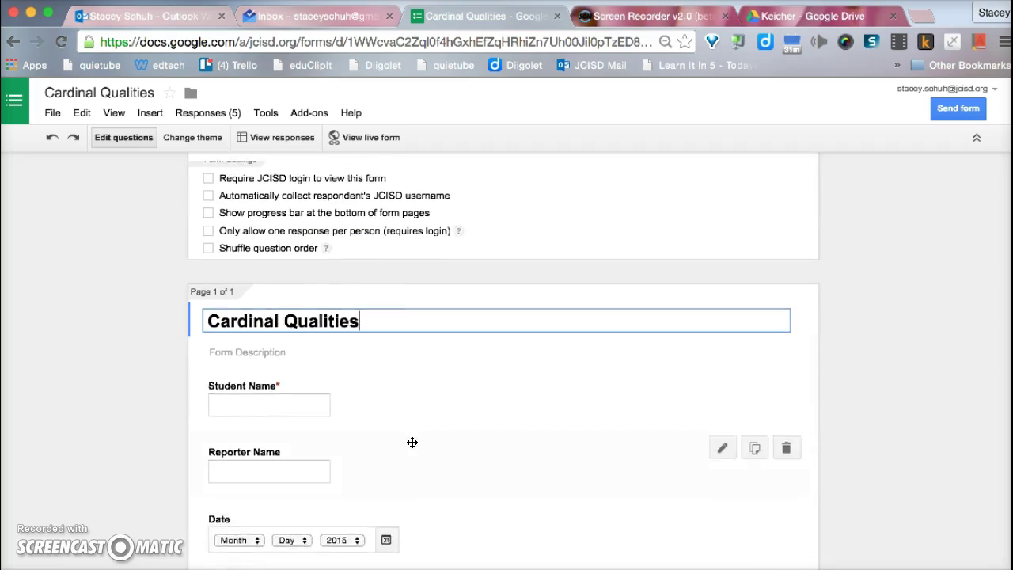
# Step: Back in the responses sheet, search the add-on store for autocrat, confirm it shows Manage, and close it
pyautogui.click(300, 139)
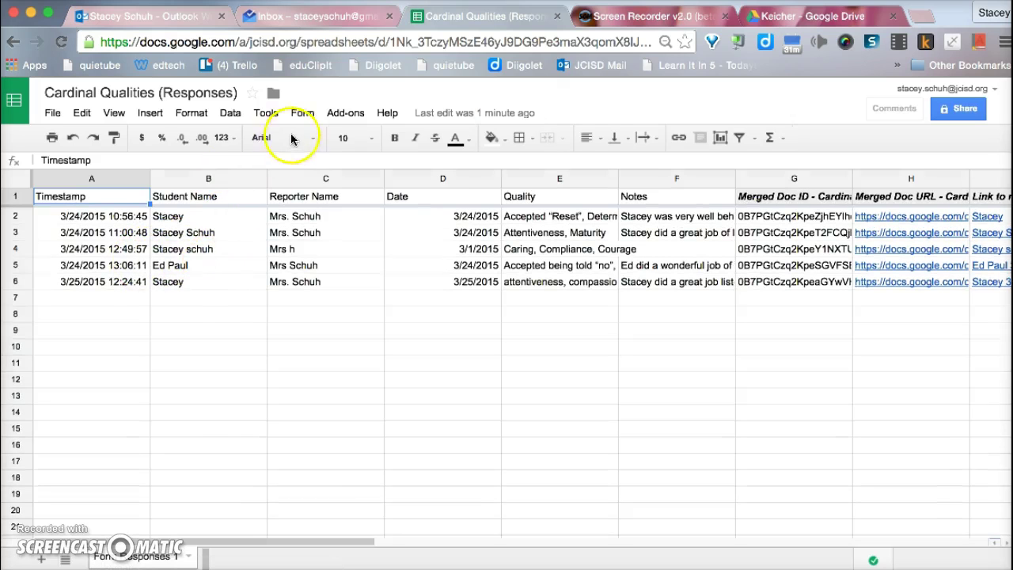
pyautogui.click(345, 113)
pyautogui.moveTo(344, 136)
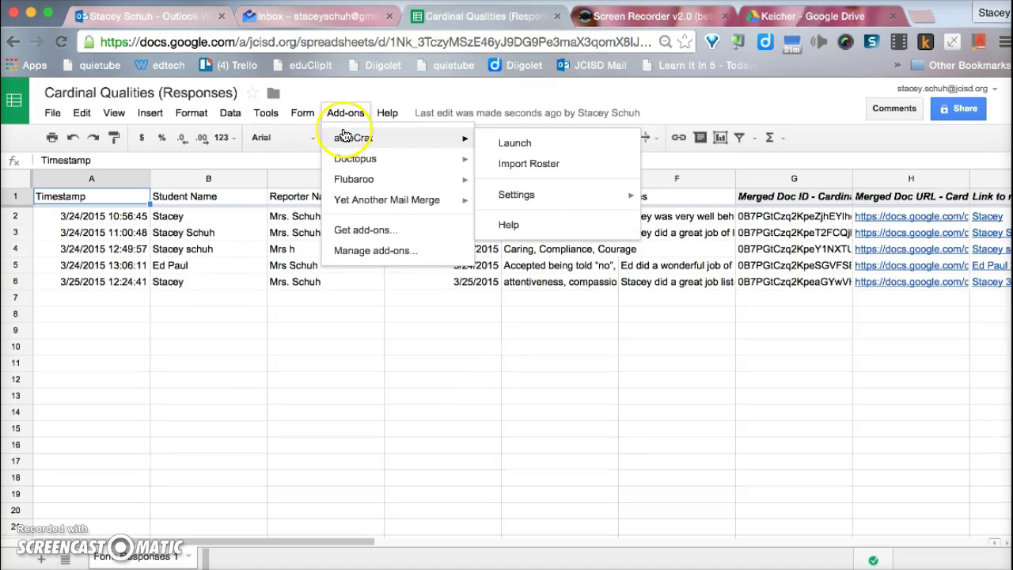
pyautogui.click(343, 238)
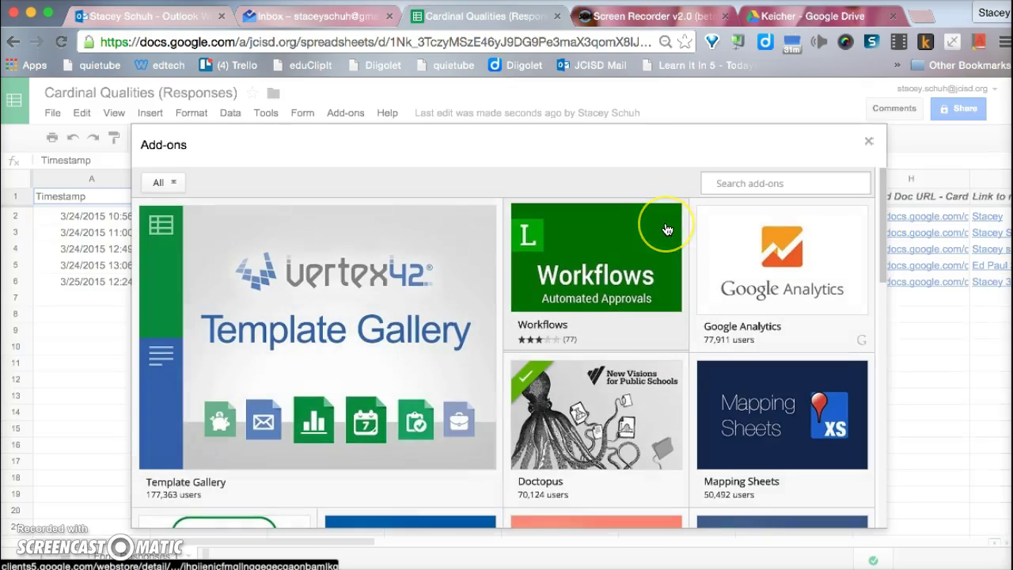
pyautogui.moveTo(666, 229)
pyautogui.write('autocrat')
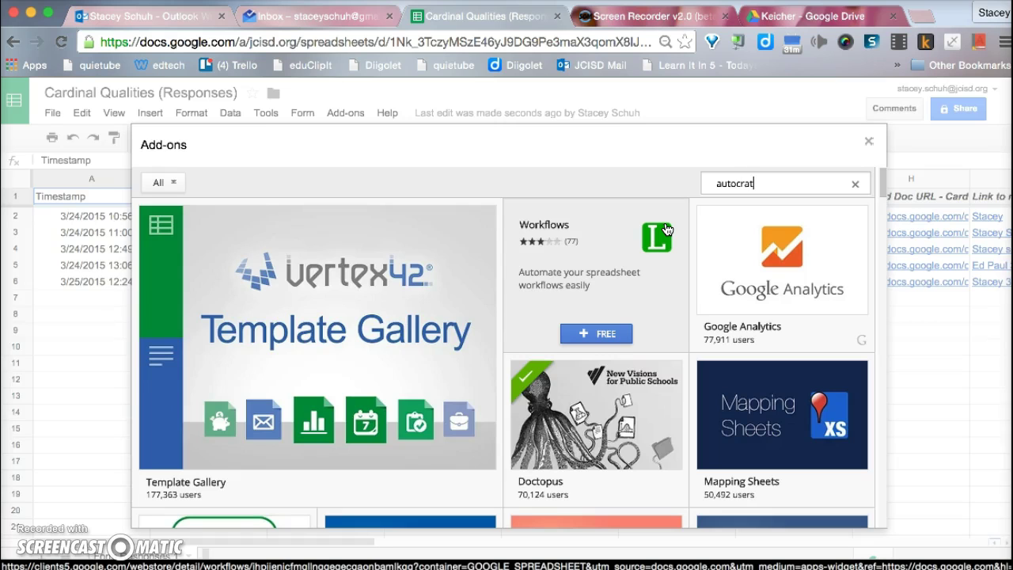
pyautogui.press('Return')
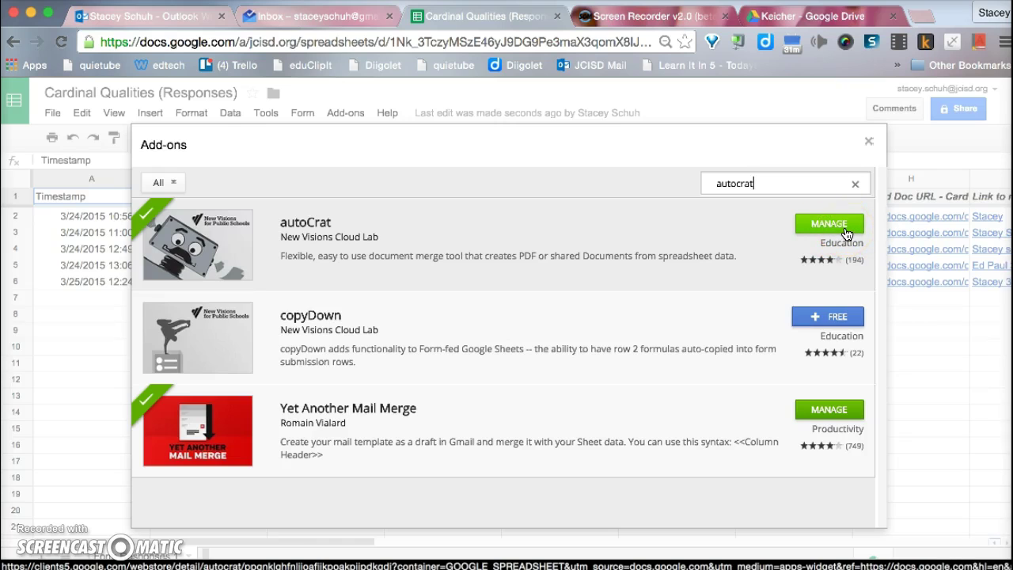
pyautogui.click(869, 142)
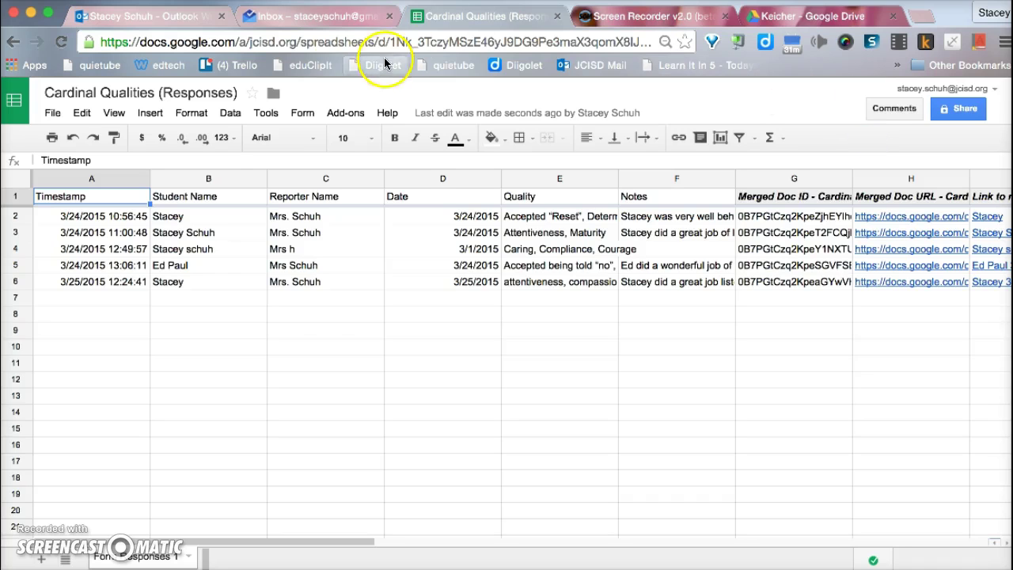
# Step: Launch autoCrat from the Add-ons menu and start a new merge job
pyautogui.click(345, 113)
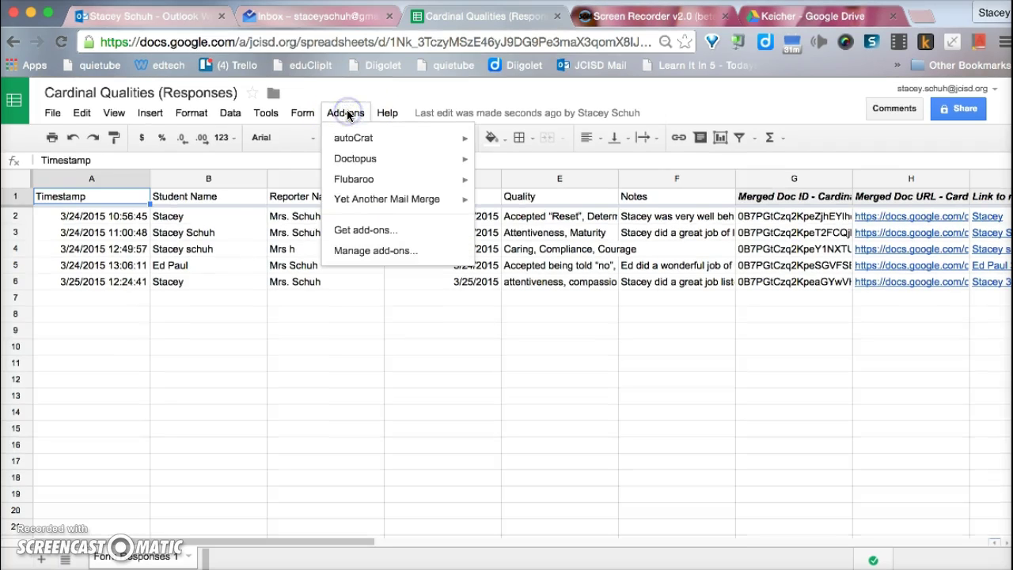
pyautogui.moveTo(350, 141)
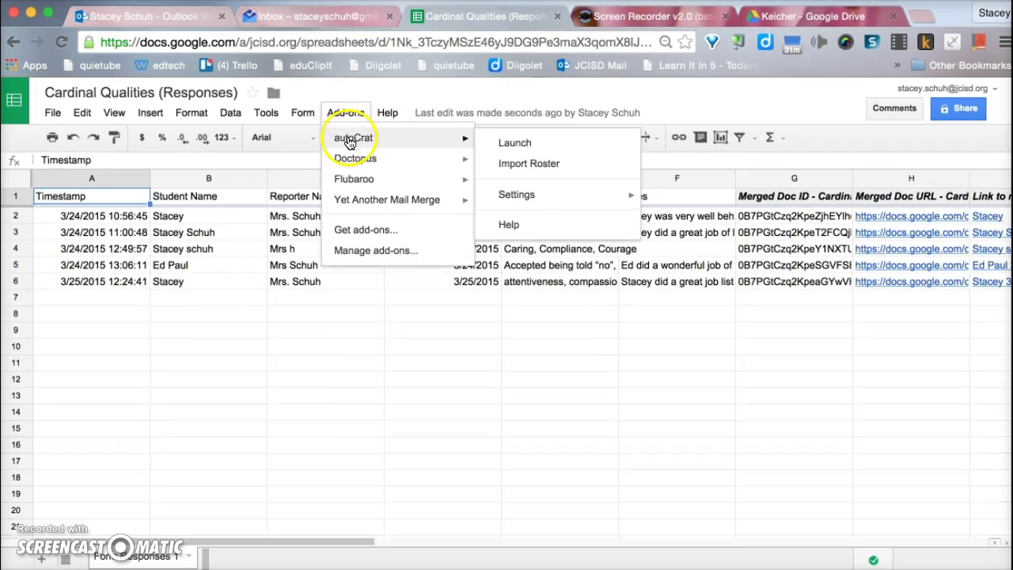
pyautogui.click(504, 142)
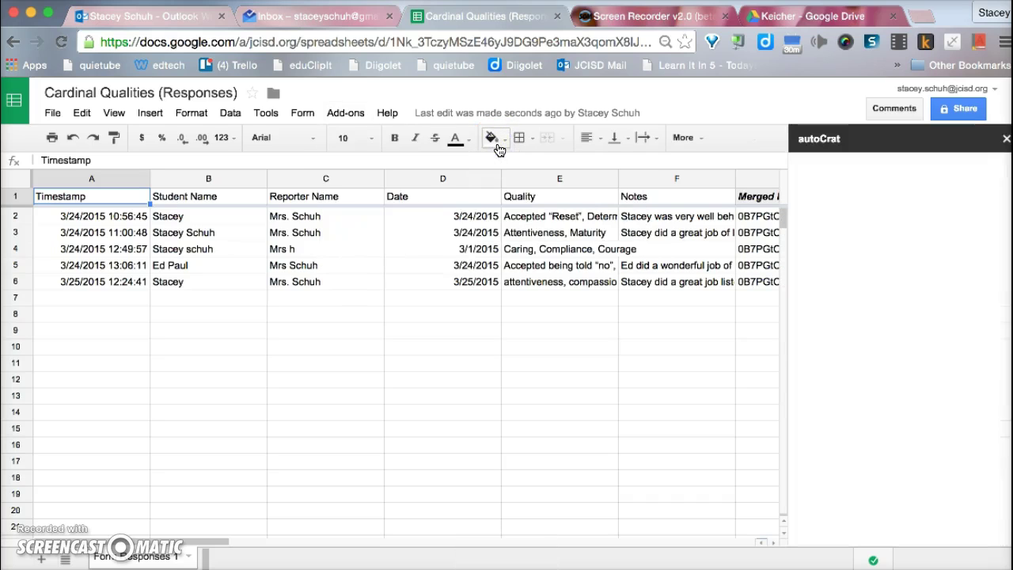
pyautogui.click(860, 225)
pyautogui.click(902, 174)
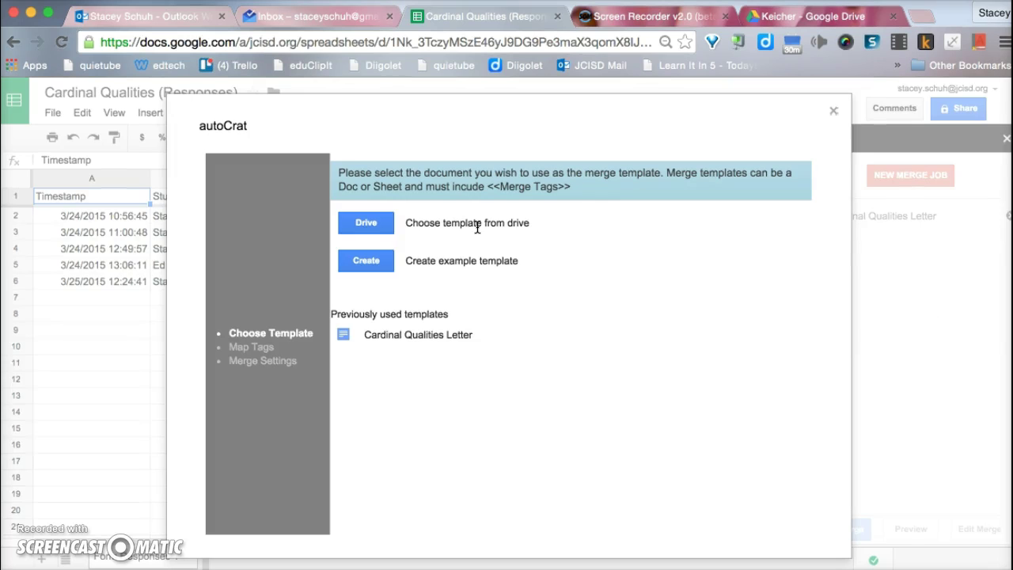
# Step: Choose the Cardinal Qualities letter in the Keicher folder as the merge template from Drive
pyautogui.click(431, 227)
pyautogui.click(368, 224)
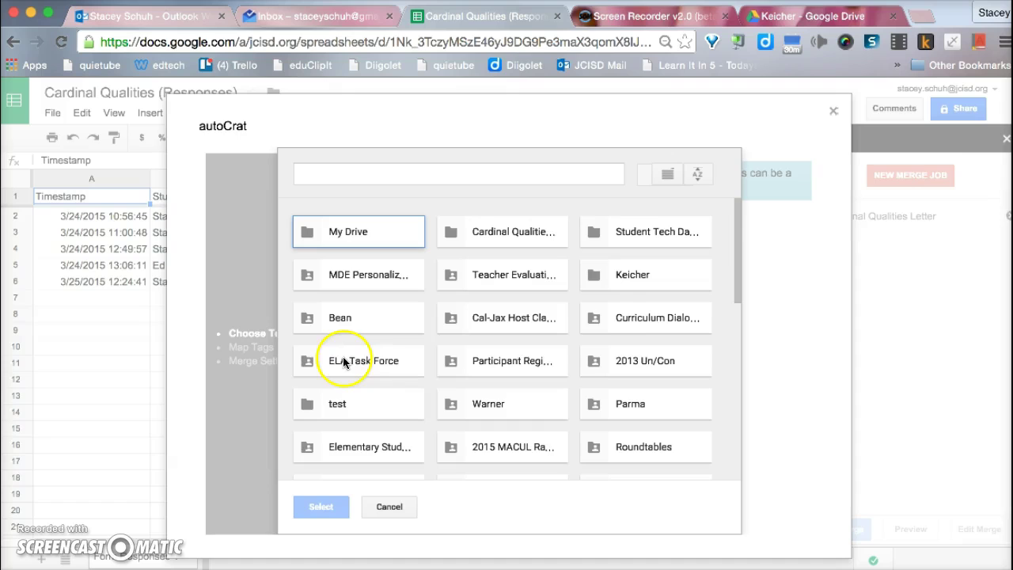
pyautogui.click(621, 274)
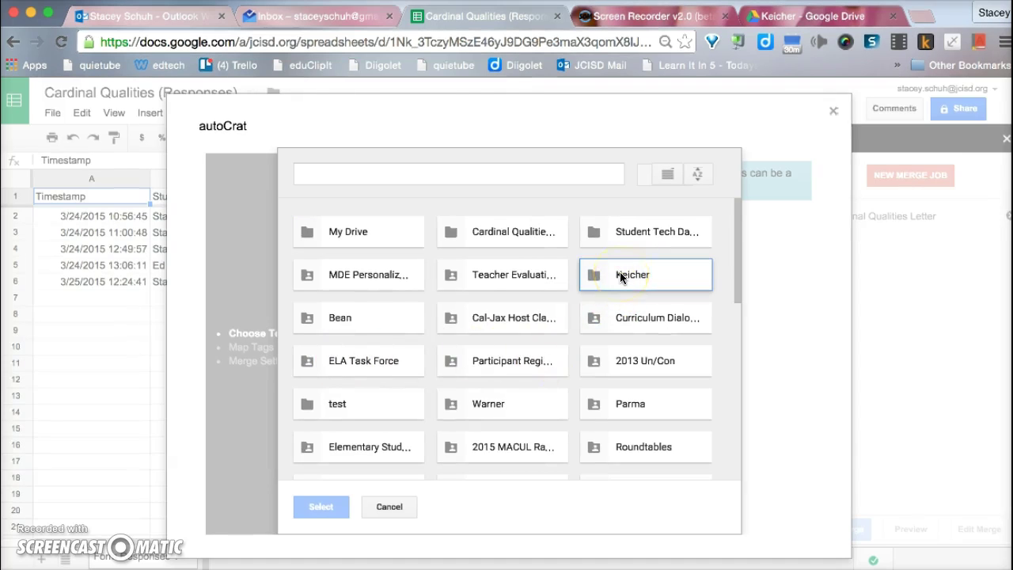
pyautogui.doubleClick(620, 274)
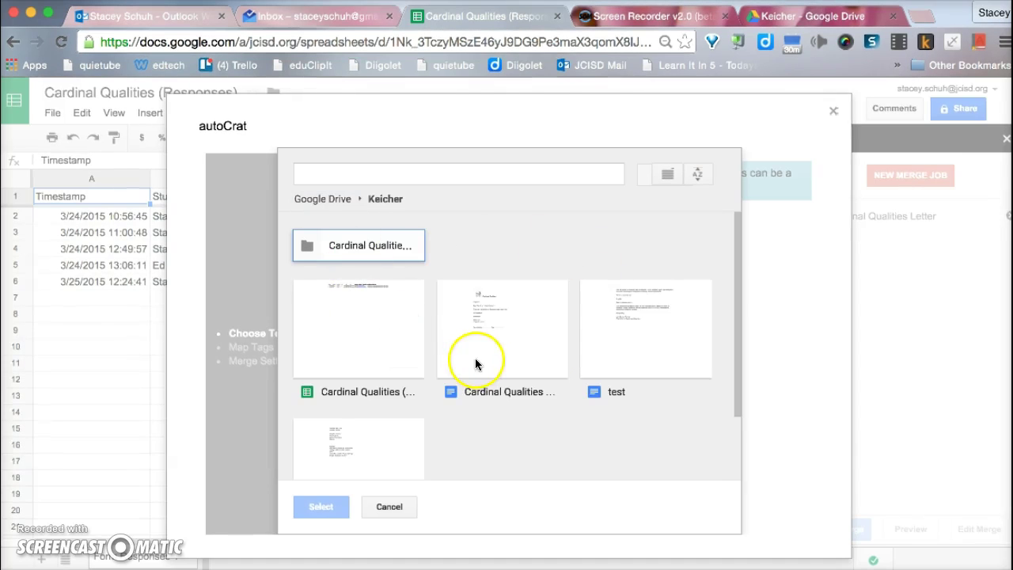
pyautogui.doubleClick(508, 342)
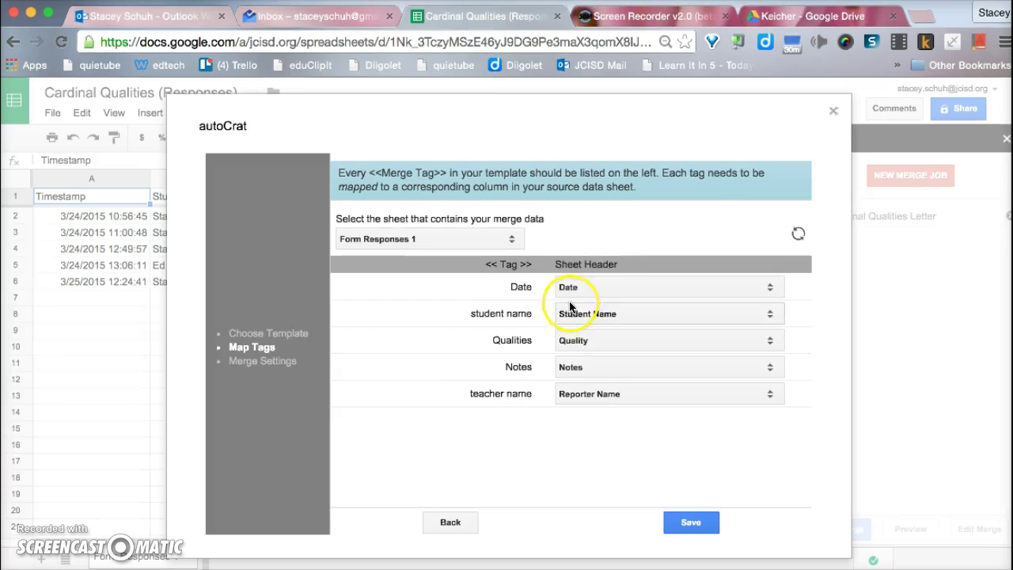
# Step: Map the Date, student name, Notes and teacher name tags to Date, Student Name, Notes and Reporter Name, then save
pyautogui.click(601, 286)
pyautogui.click(600, 284)
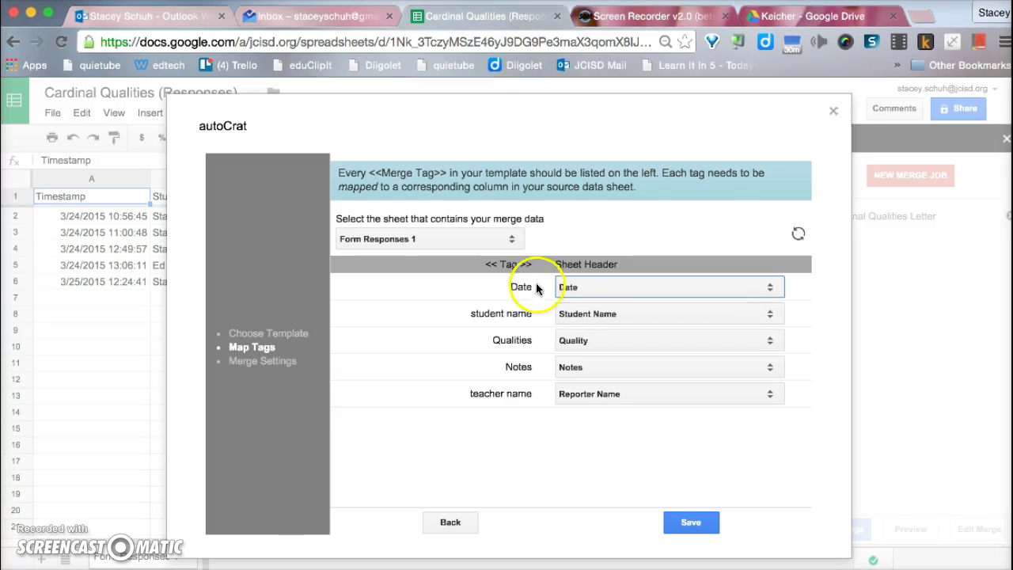
pyautogui.click(621, 318)
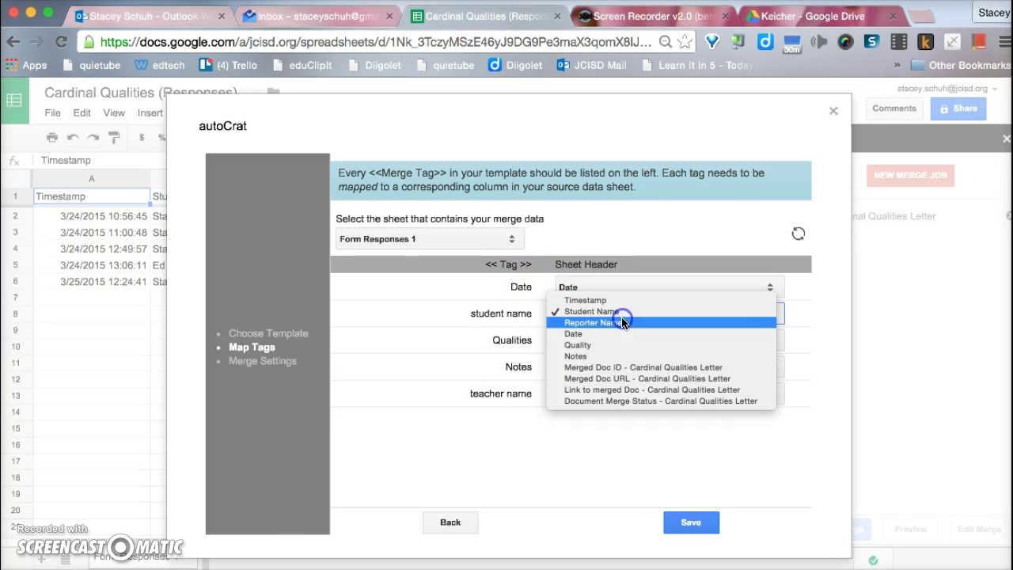
pyautogui.click(621, 314)
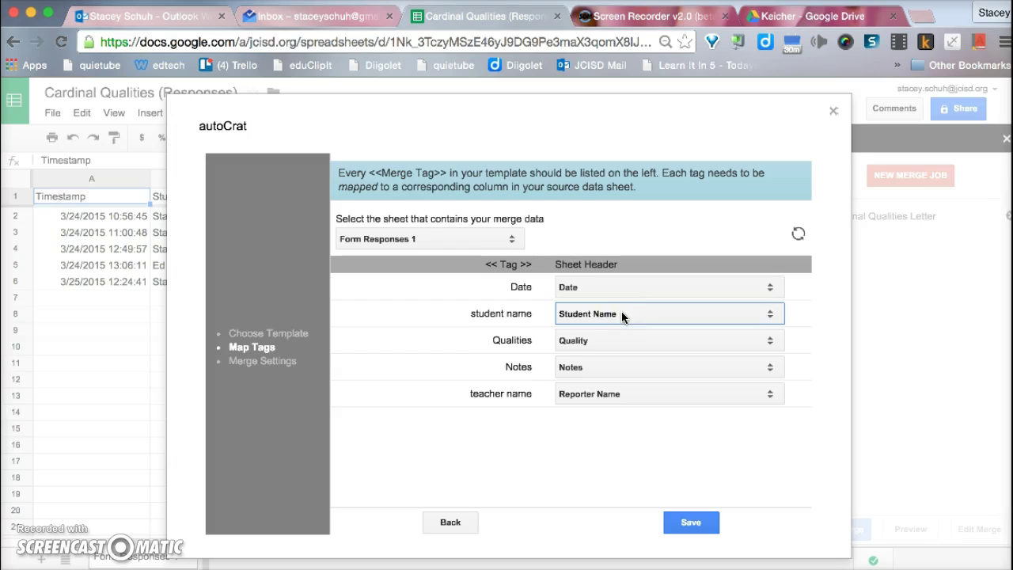
pyautogui.click(627, 368)
pyautogui.click(473, 372)
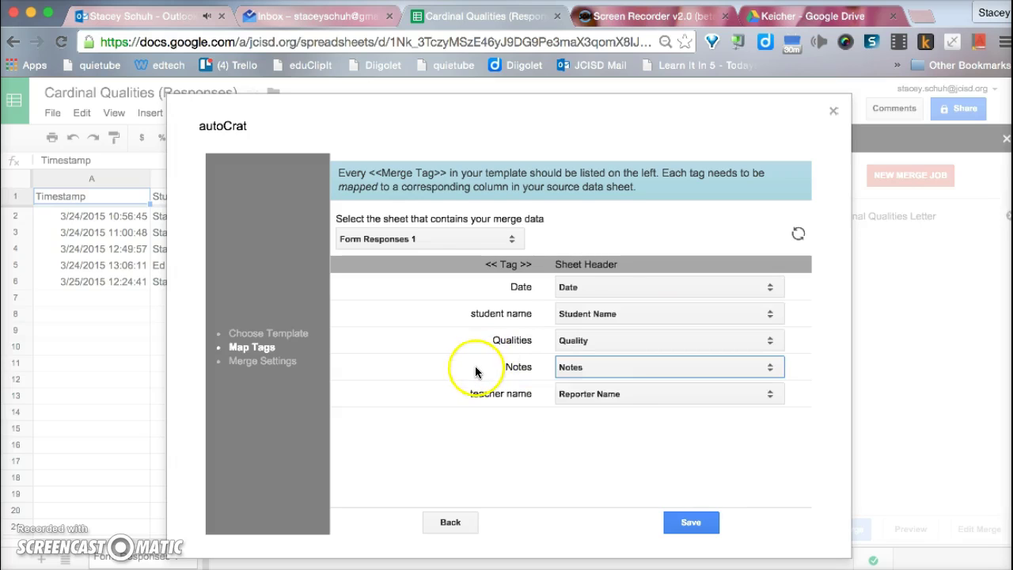
pyautogui.click(628, 394)
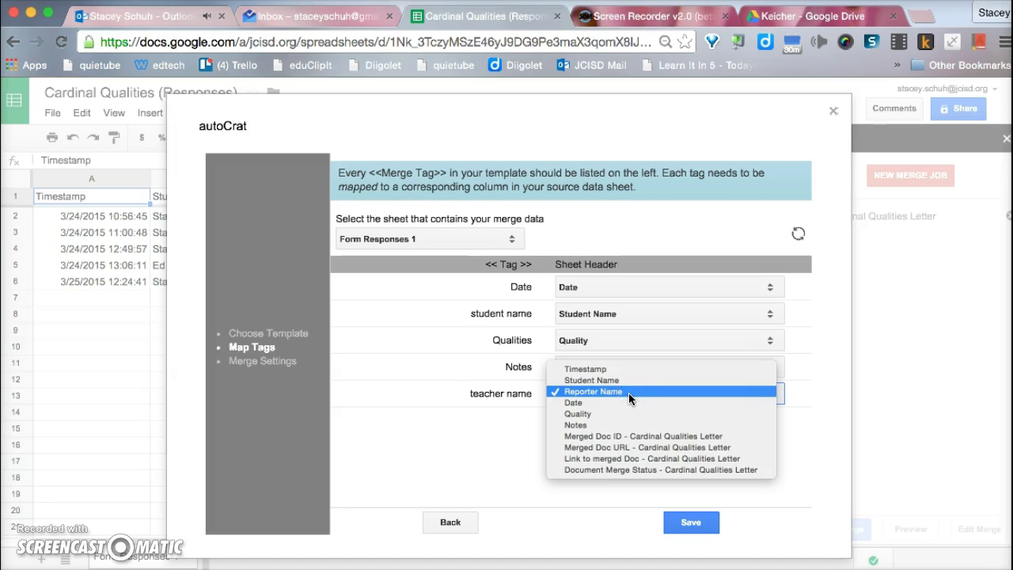
pyautogui.click(628, 393)
pyautogui.click(715, 520)
pyautogui.click(690, 522)
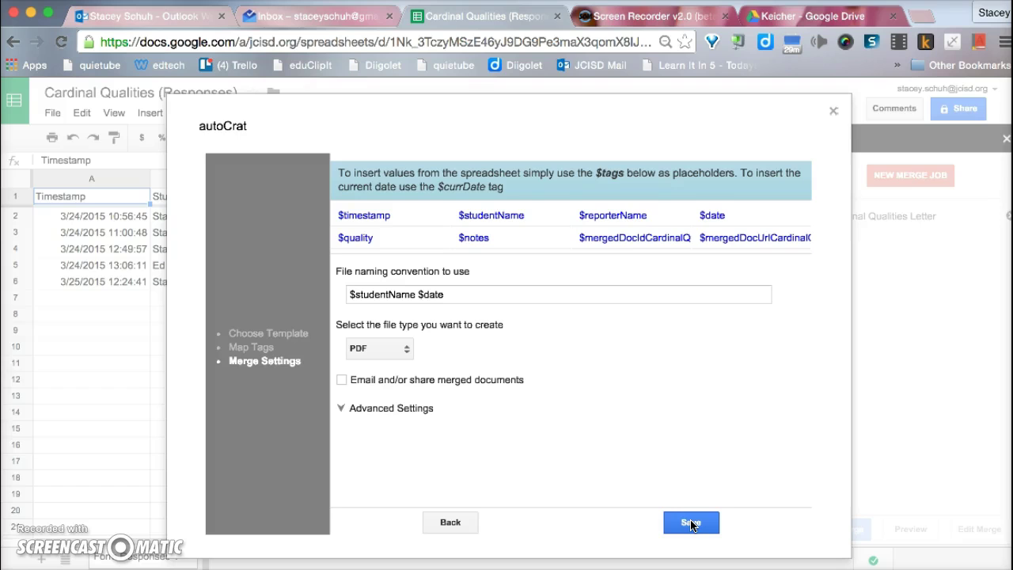
# Step: Keep the merged file naming pattern as '$studentName $date'
pyautogui.click(522, 239)
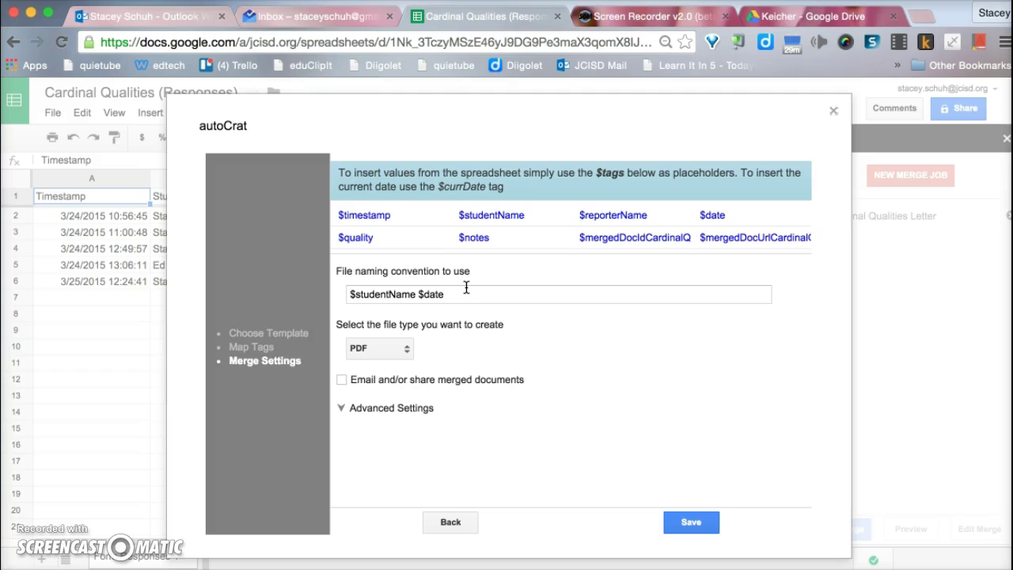
pyautogui.click(421, 293)
pyautogui.moveTo(448, 214); pyautogui.dragTo(527, 219)
pyautogui.click(400, 293)
pyautogui.click(421, 294)
pyautogui.click(417, 293)
# Step: Keep PDF as the output file type and review the tag mapping via Back and Save
pyautogui.click(389, 350)
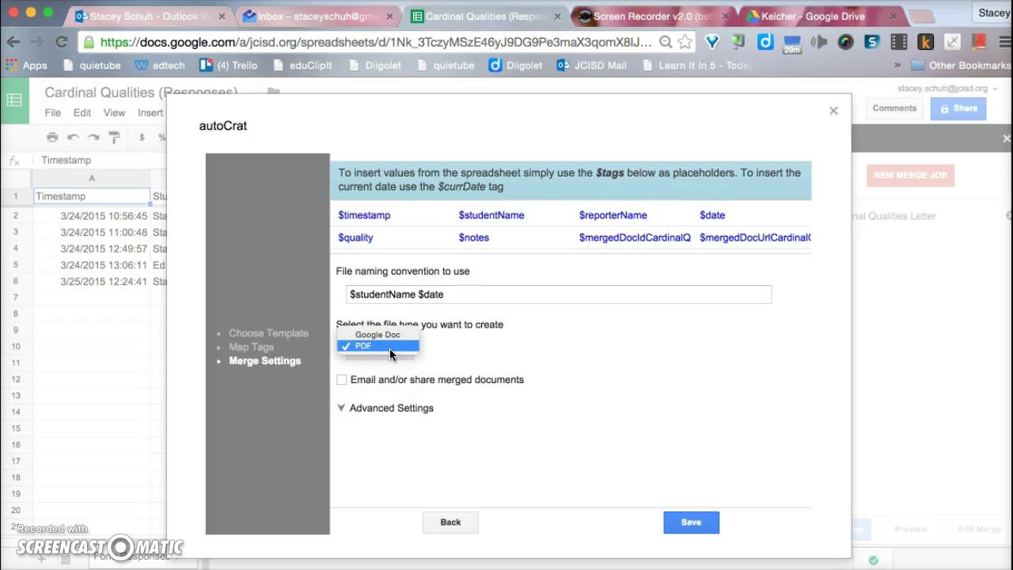
pyautogui.click(389, 348)
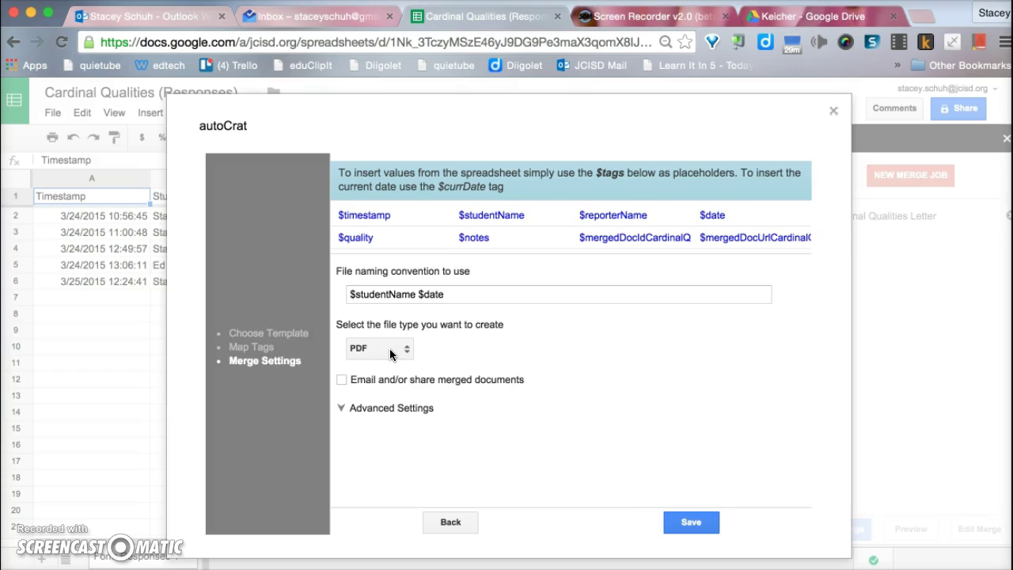
pyautogui.click(684, 522)
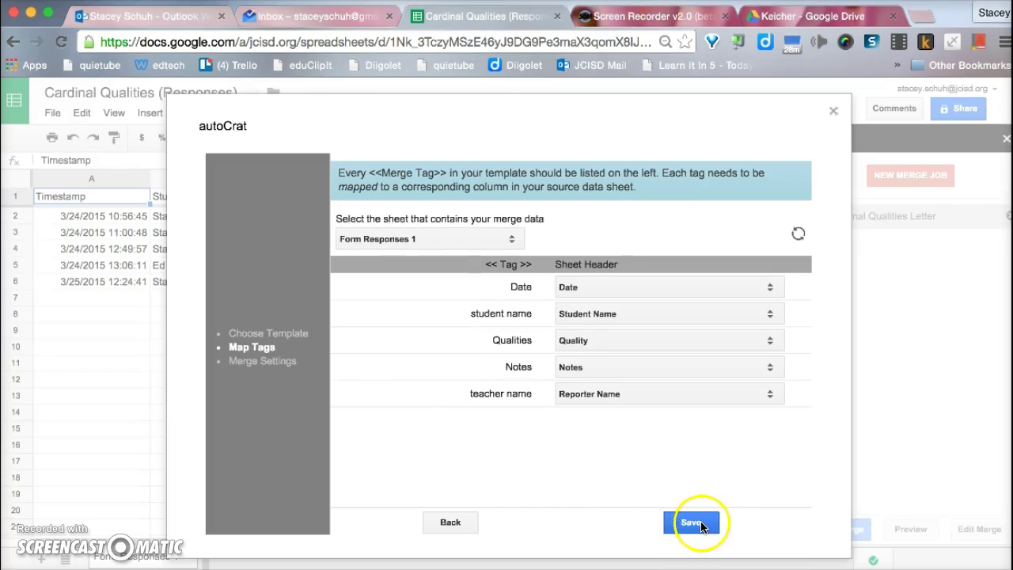
pyautogui.click(693, 522)
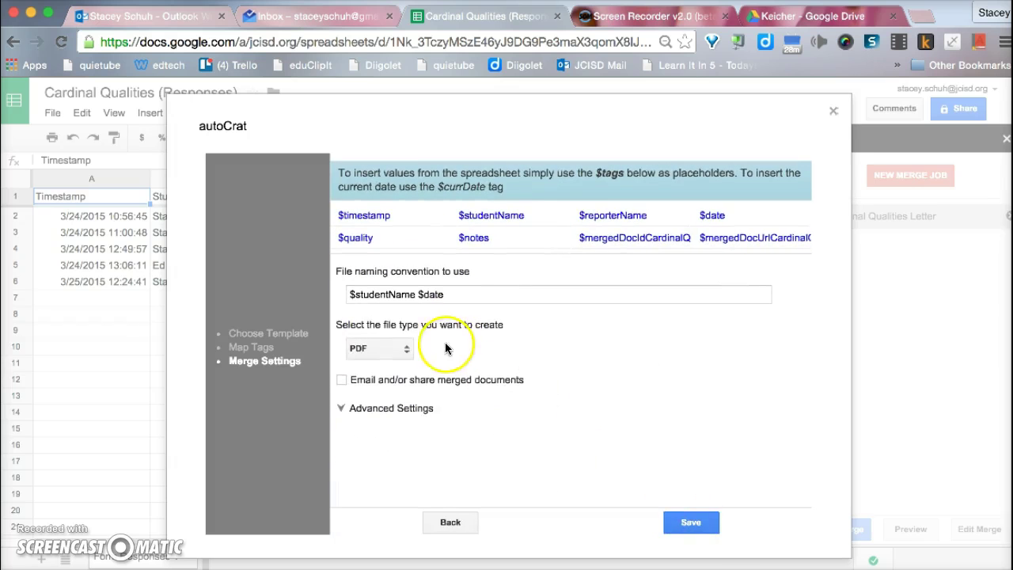
# Step: Enable 'Run autoCrat when new forms are submitted', save the merge job, and go to the live form
pyautogui.click(339, 409)
pyautogui.click(698, 388)
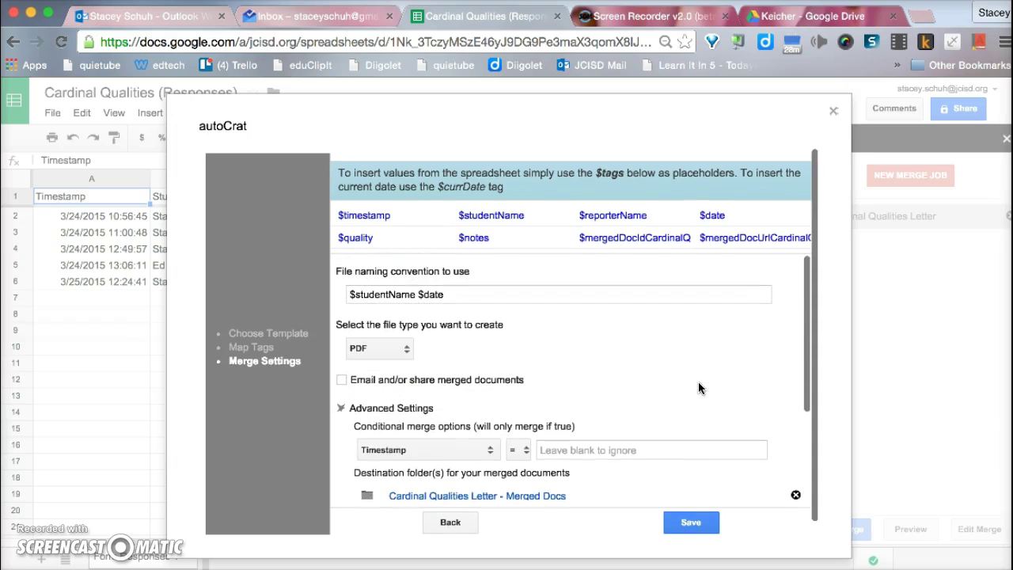
pyautogui.click(793, 317)
pyautogui.scroll(-3, 696, 355)
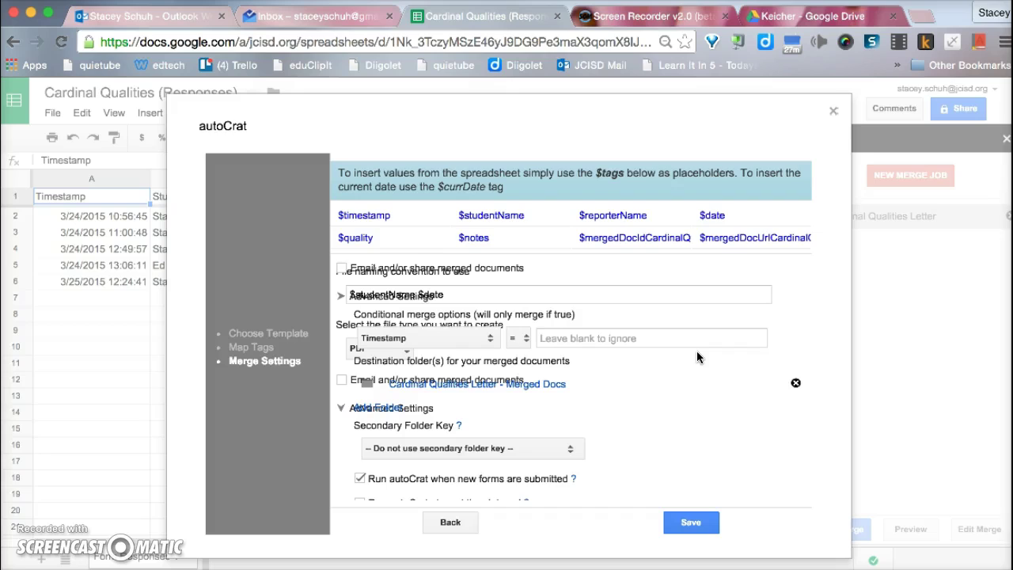
pyautogui.click(429, 445)
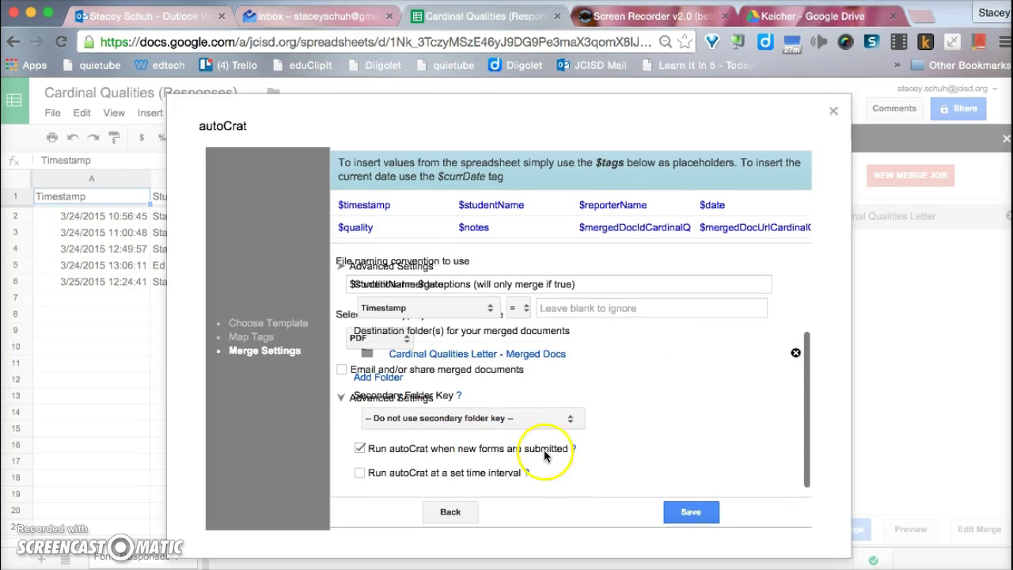
pyautogui.click(360, 450)
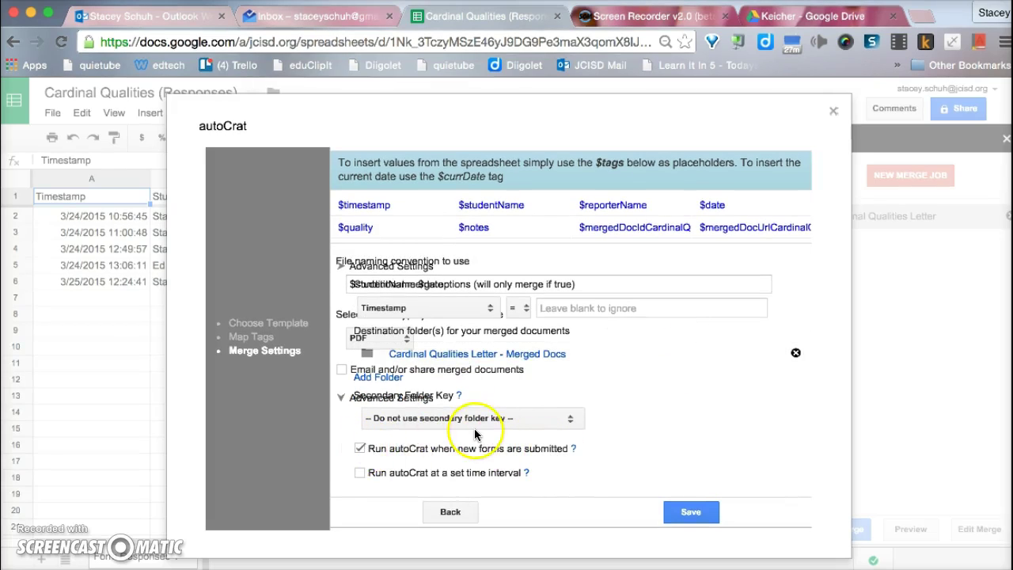
pyautogui.scroll(2, 427, 446)
pyautogui.click(427, 445)
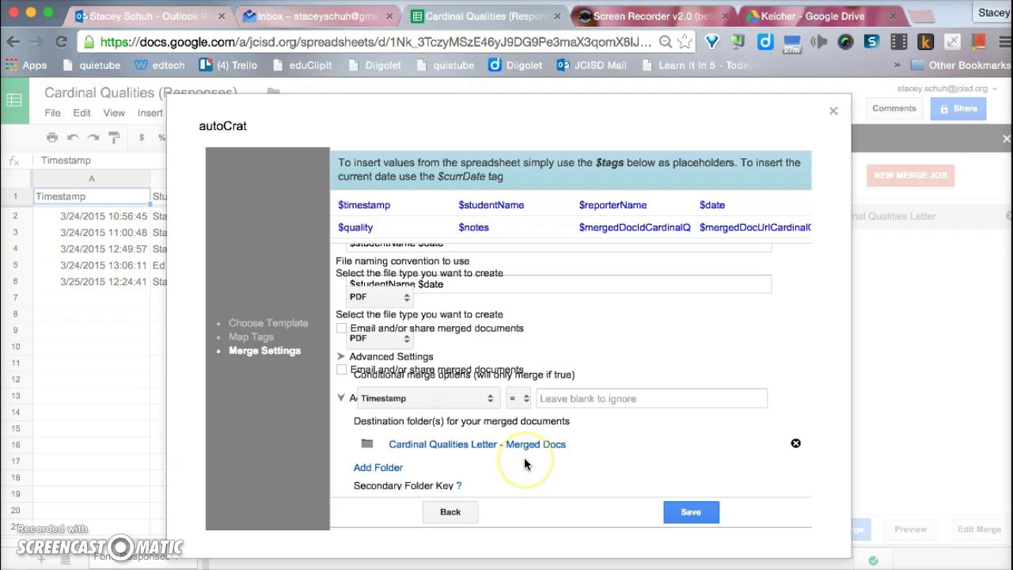
pyautogui.click(693, 512)
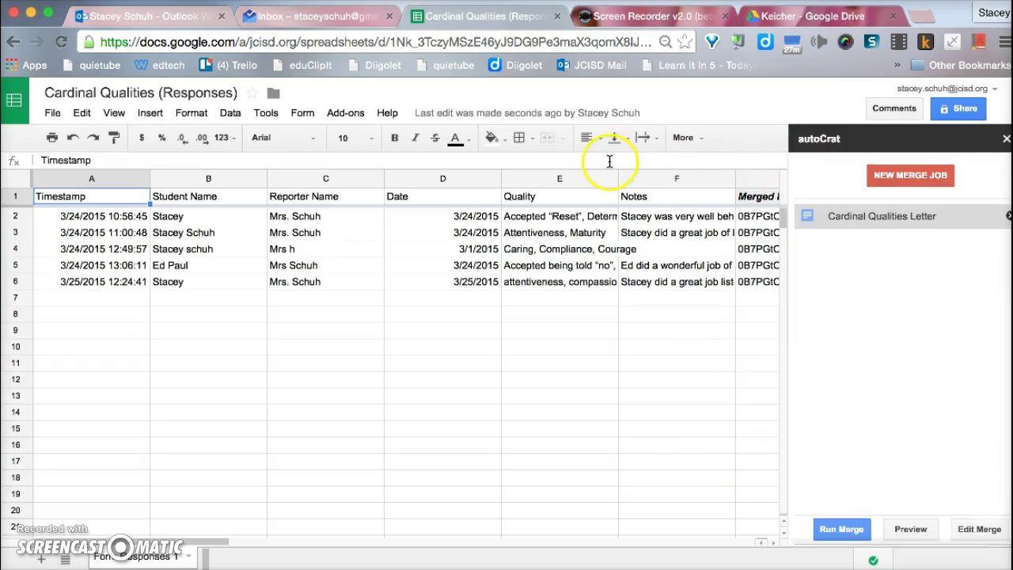
pyautogui.click(303, 116)
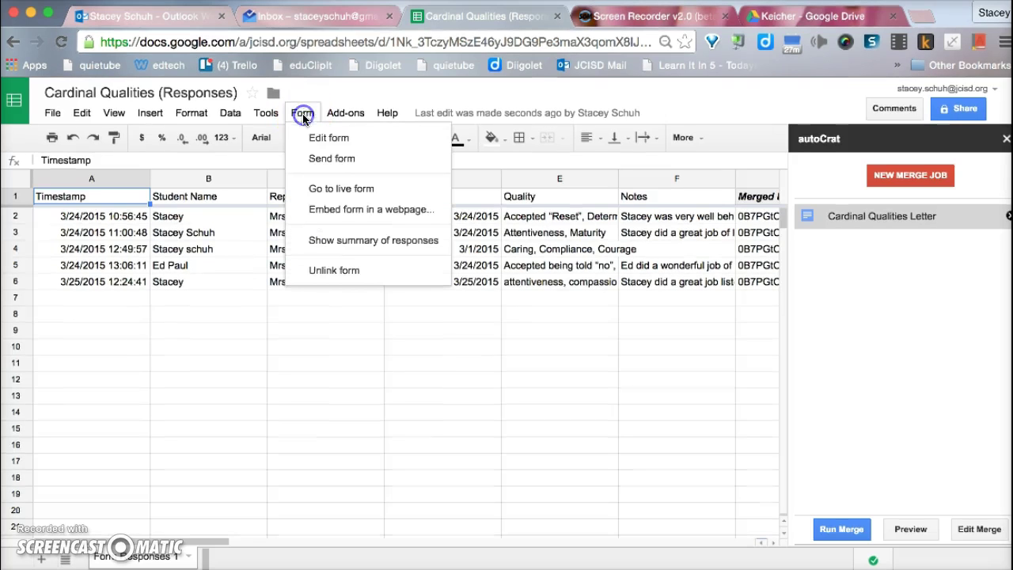
pyautogui.click(310, 190)
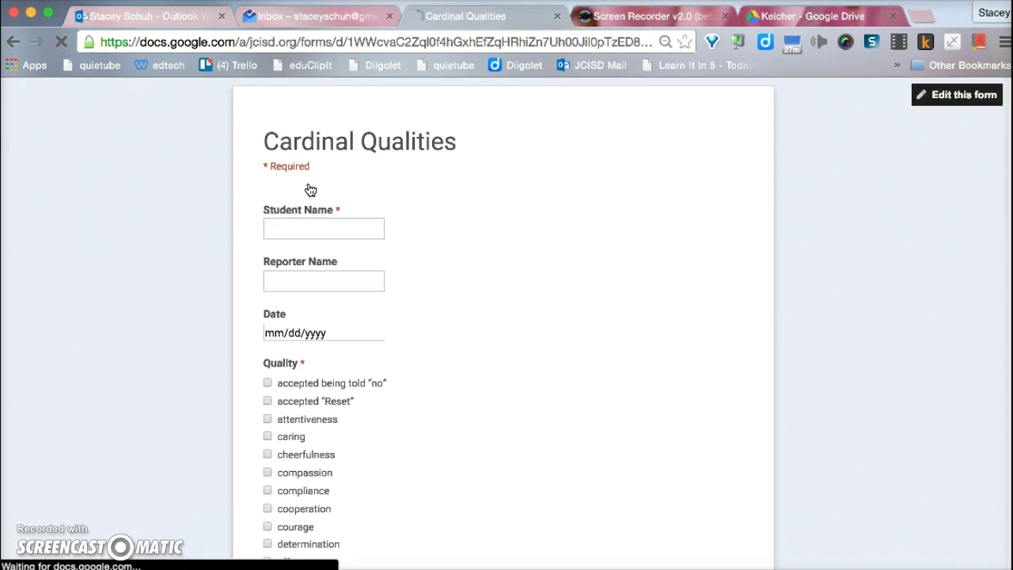
# Step: Fill in the student's name, the reporter name and the date 03/25/2015
pyautogui.click(318, 234)
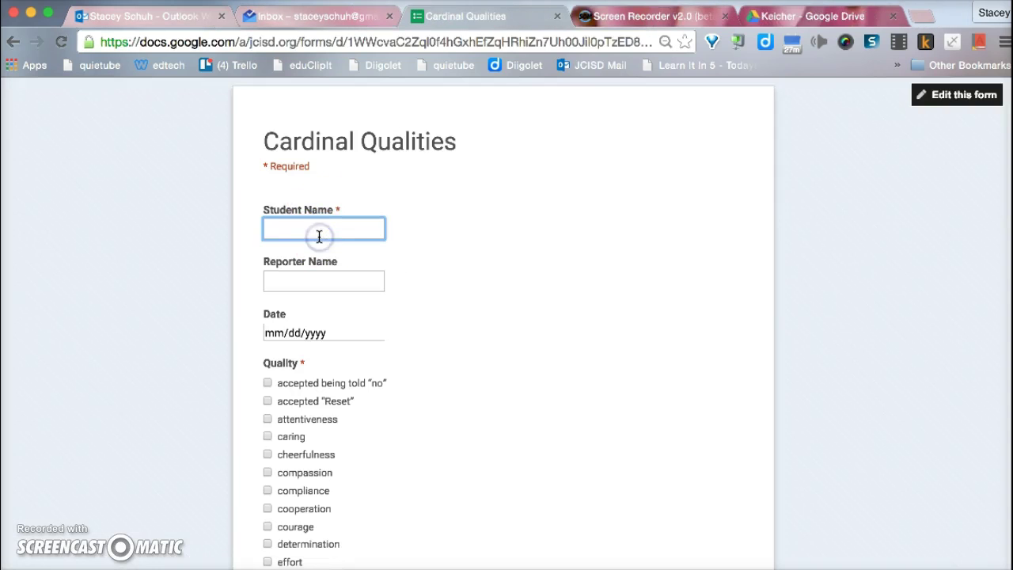
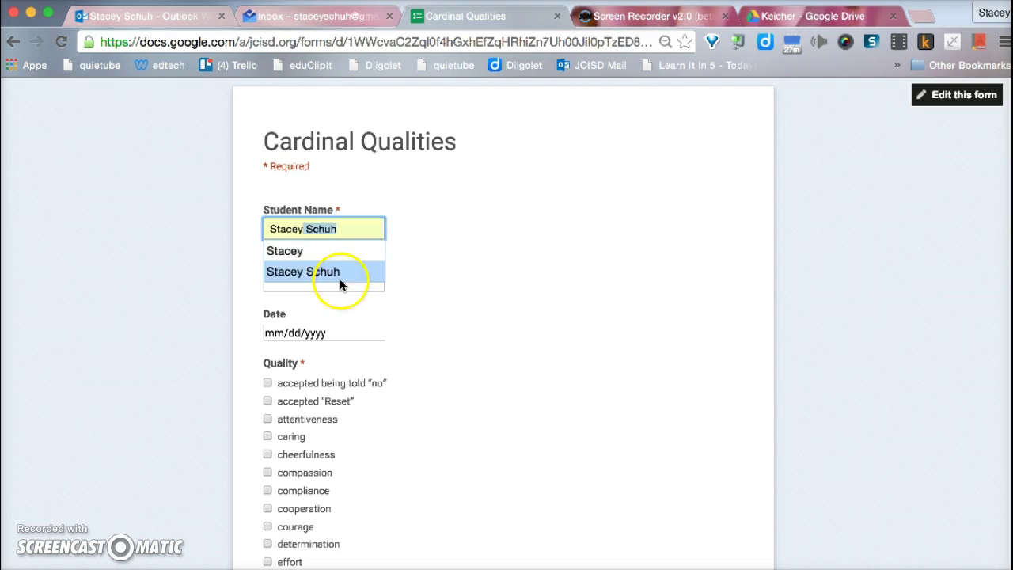
pyautogui.click(339, 277)
pyautogui.click(326, 285)
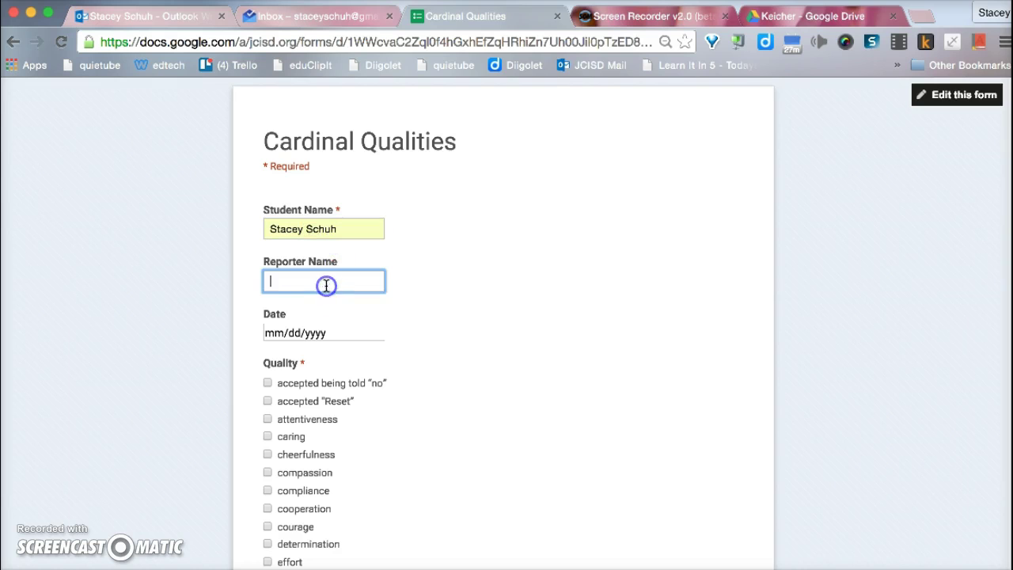
pyautogui.write('Mrs. Schuh')
pyautogui.click(332, 303)
pyautogui.click(319, 332)
pyautogui.click(378, 333)
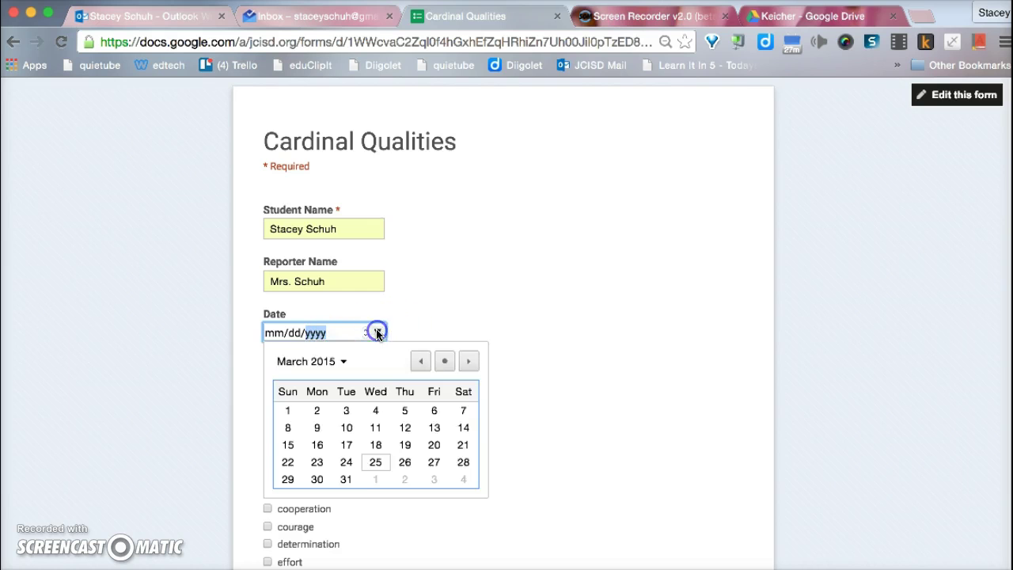
pyautogui.click(379, 464)
# Step: Tick accepted 'Reset' and flexibility, write a note, and submit the response
pyautogui.click(268, 401)
pyautogui.scroll(-5, 292, 455)
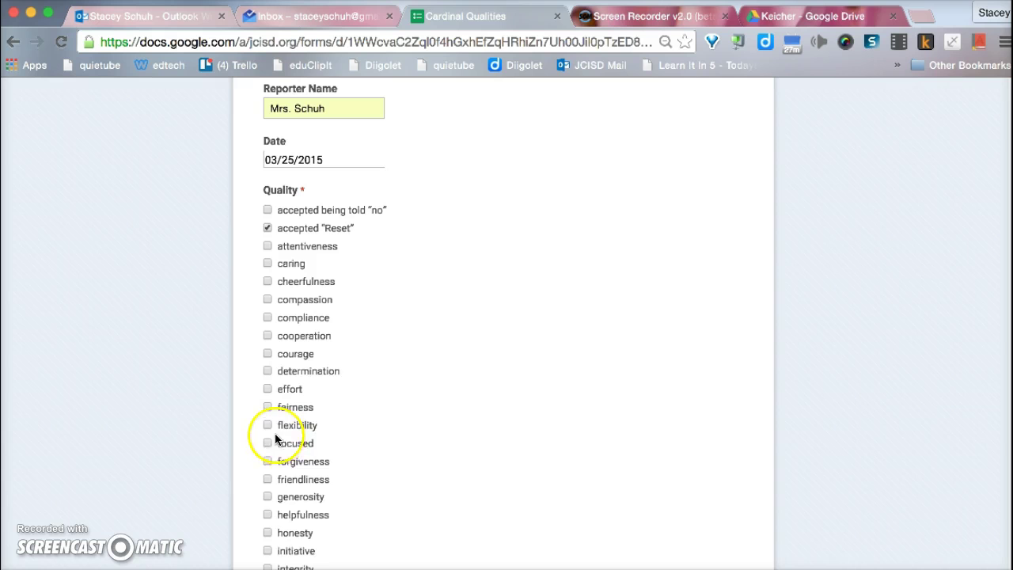
pyautogui.rightClick(271, 429)
pyautogui.click(229, 413)
pyautogui.click(268, 425)
pyautogui.scroll(-15, 266, 424)
pyautogui.click(314, 342)
pyautogui.write('S')
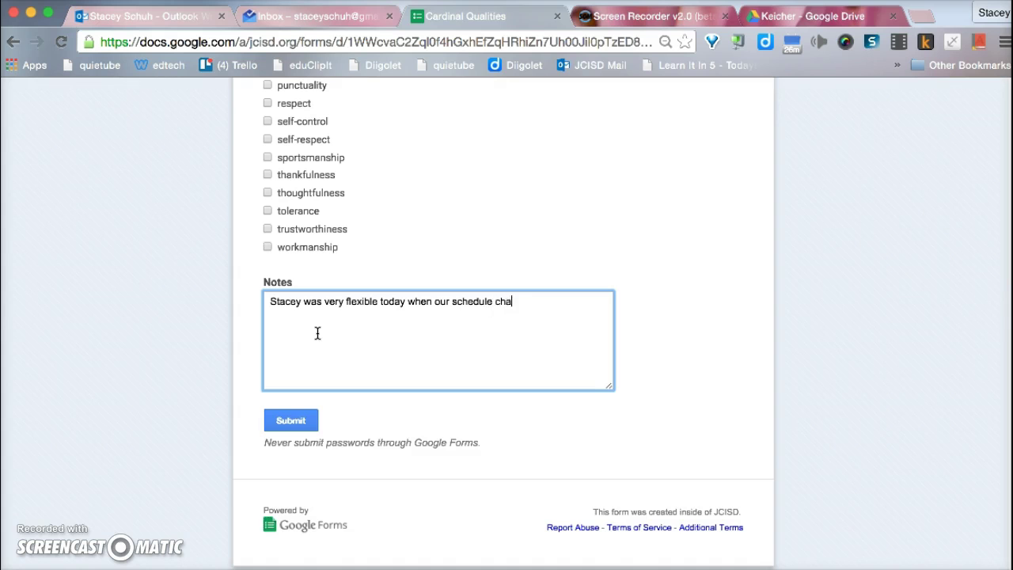
pyautogui.click(295, 417)
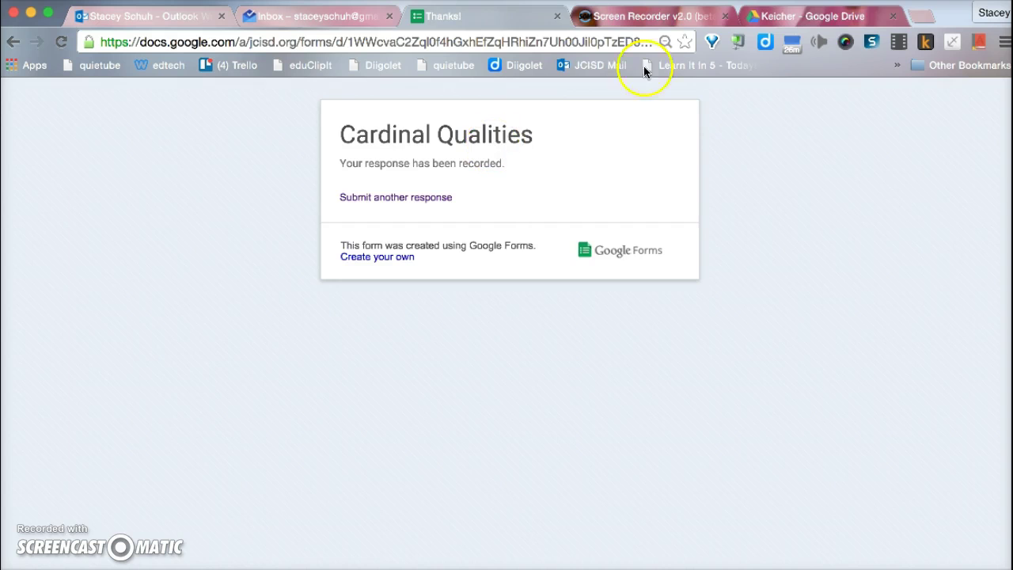
pyautogui.click(802, 20)
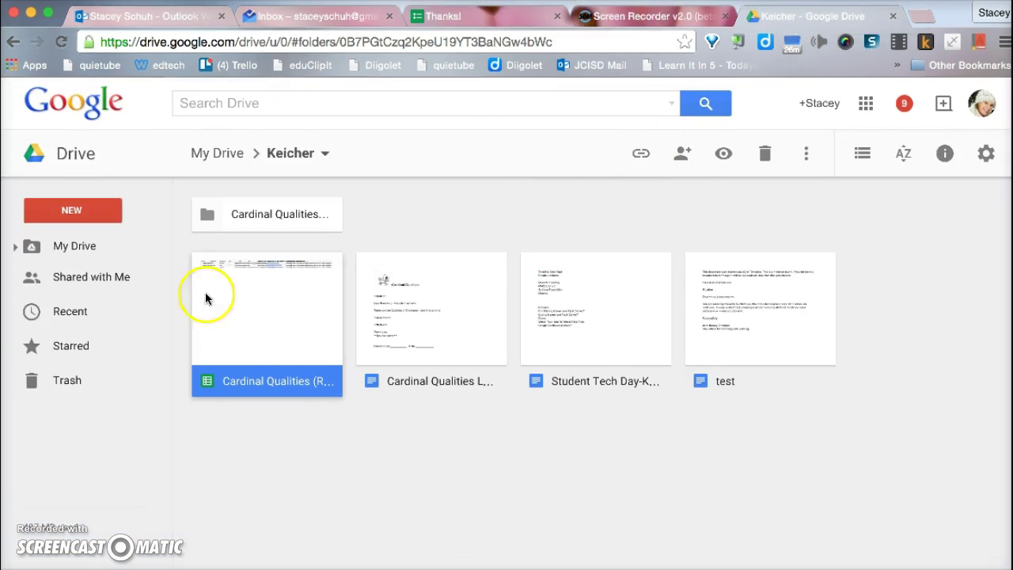
# Step: Open the 'Cardinal Qualities Letter - Merged Docs' folder and select the newest PDF letter
pyautogui.click(231, 215)
pyautogui.doubleClick(231, 215)
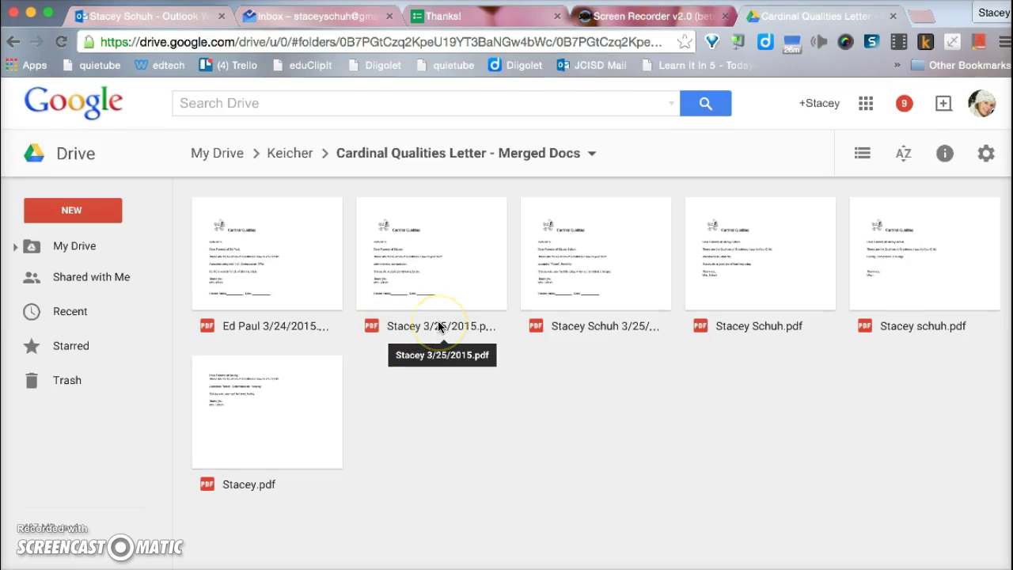
pyautogui.click(617, 265)
# Step: Preview the 3/25/2015 PDF letter and scroll through its qualities, note and sign-off
pyautogui.doubleClick(616, 266)
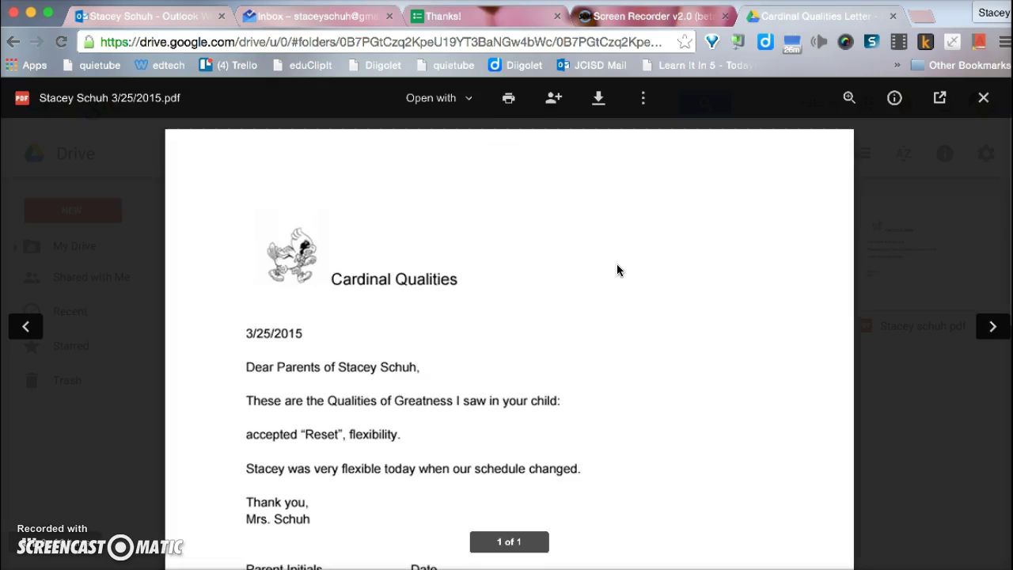
pyautogui.scroll(-2, 616, 347)
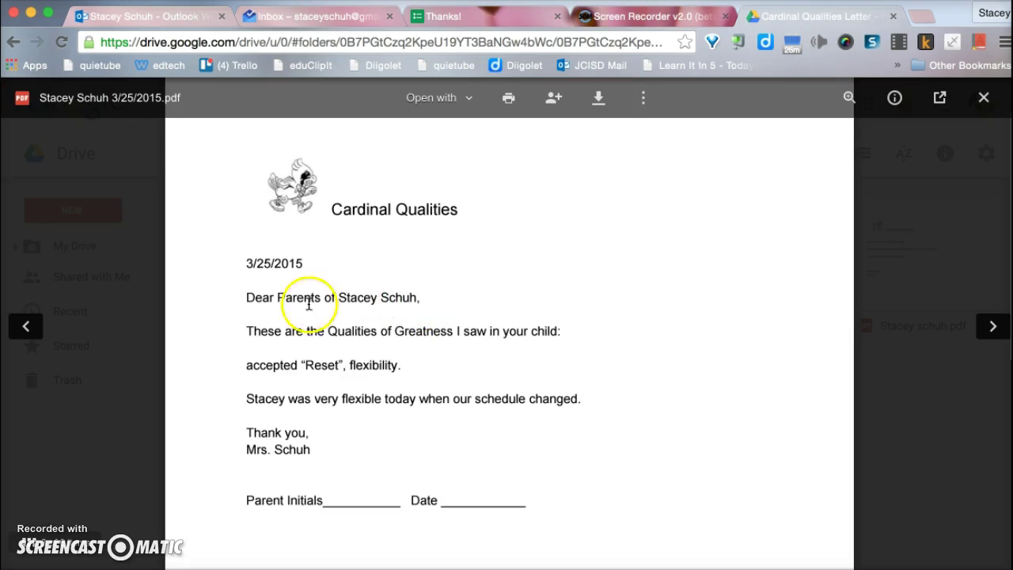
pyautogui.scroll(-2, 421, 398)
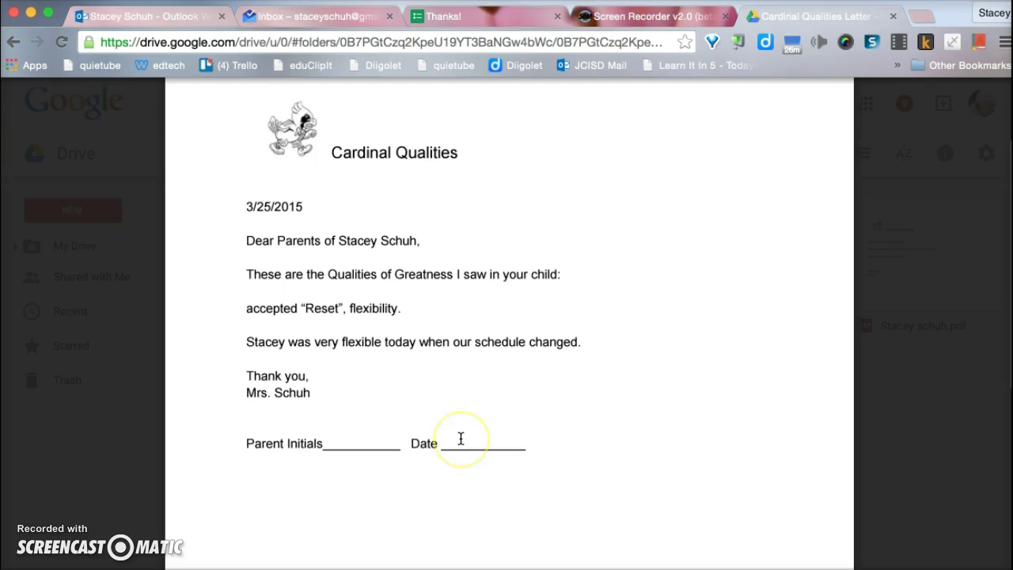
pyautogui.scroll(-3, 458, 437)
pyautogui.scroll(4, 461, 438)
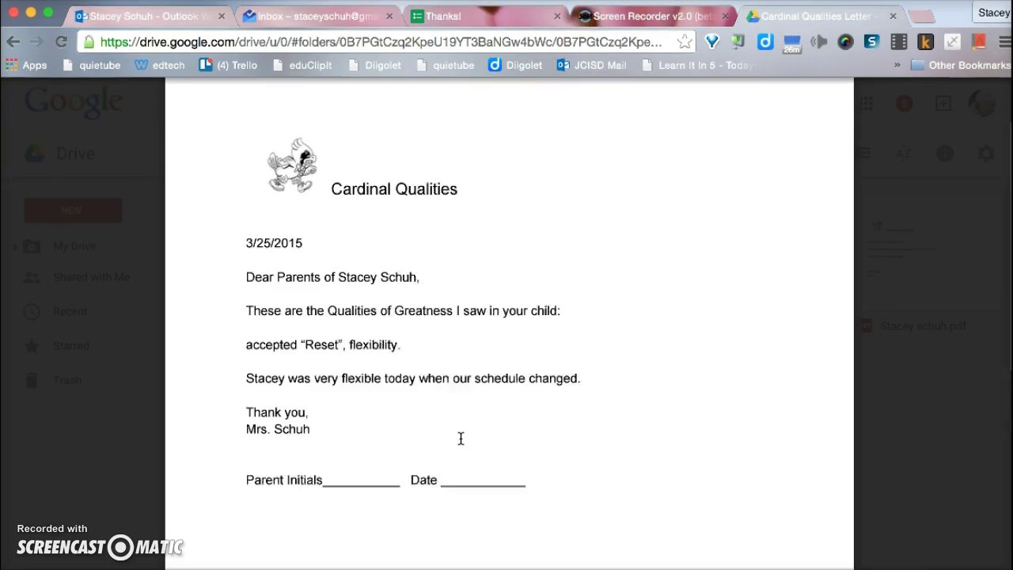
pyautogui.scroll(1, 455, 342)
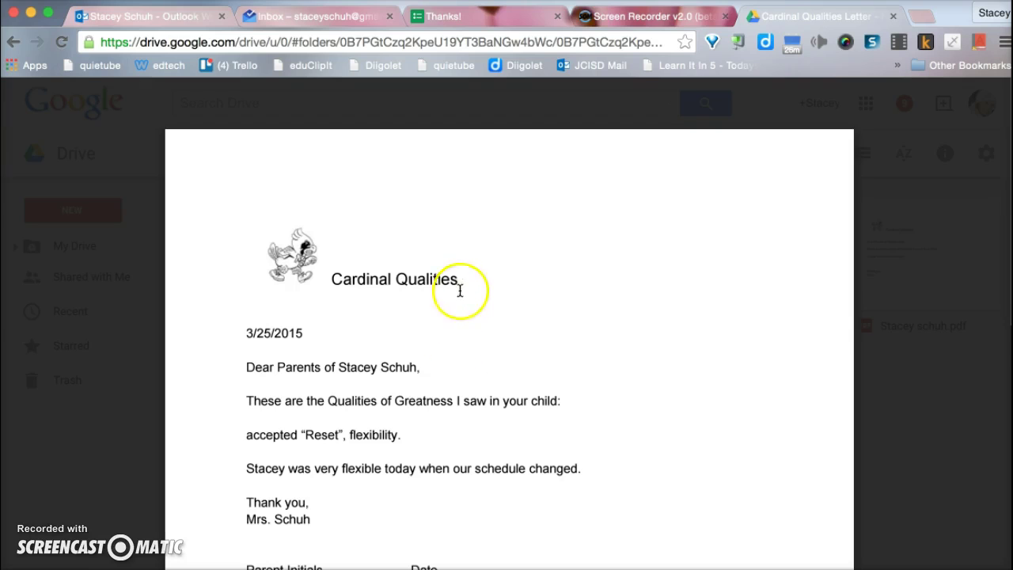
pyautogui.scroll(-2, 518, 348)
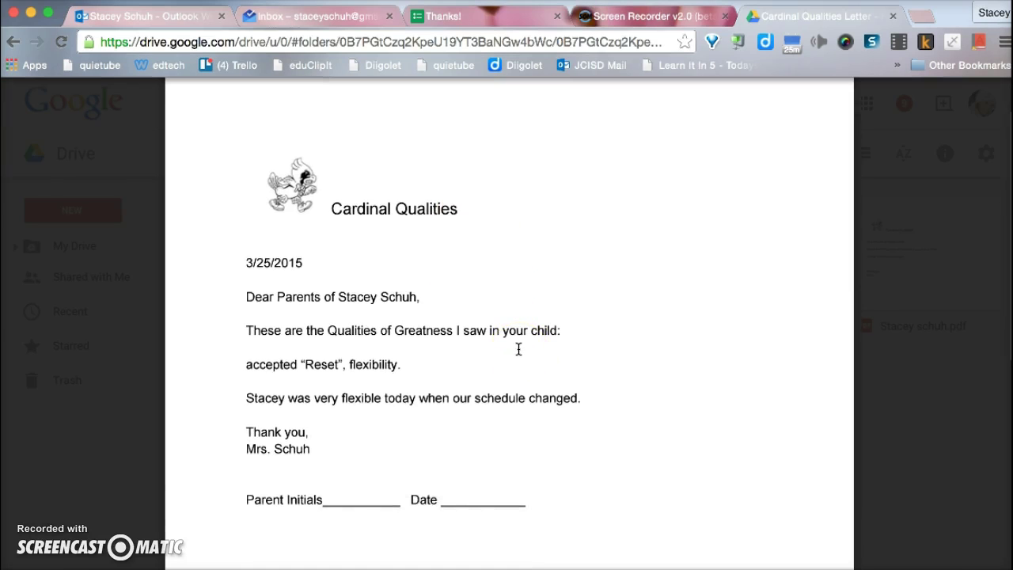